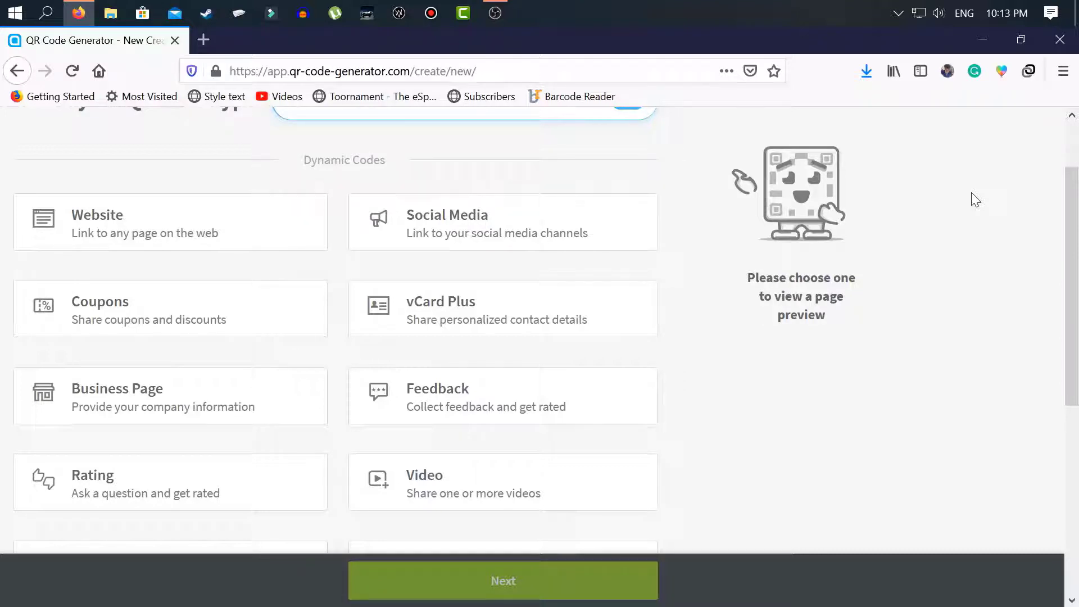
Pick the Website card from the QR code type list
scroll(888, 329, down, 3)
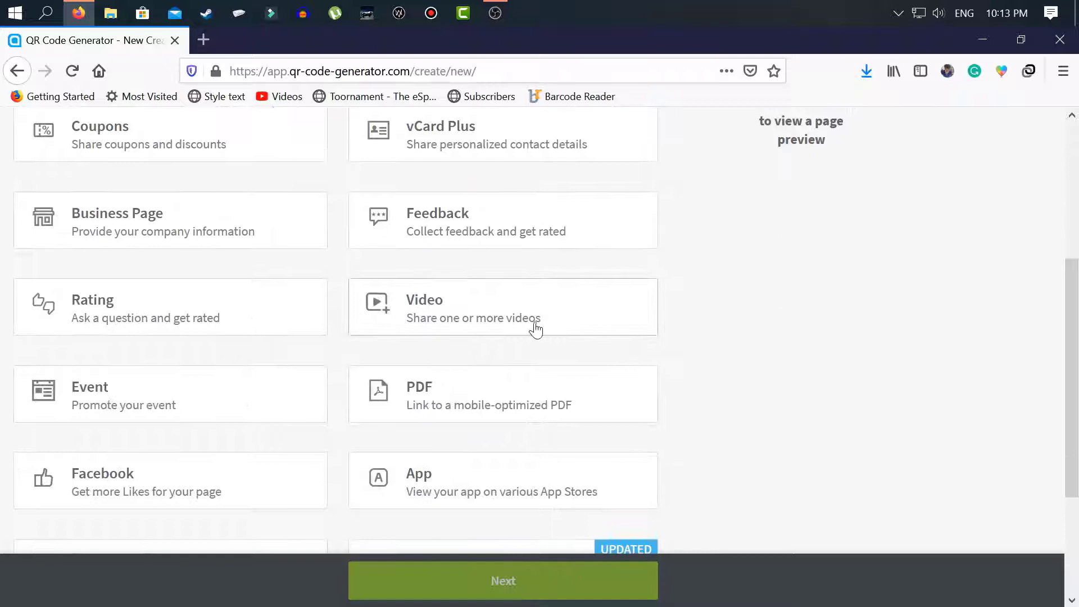
scroll(724, 390, down, 2)
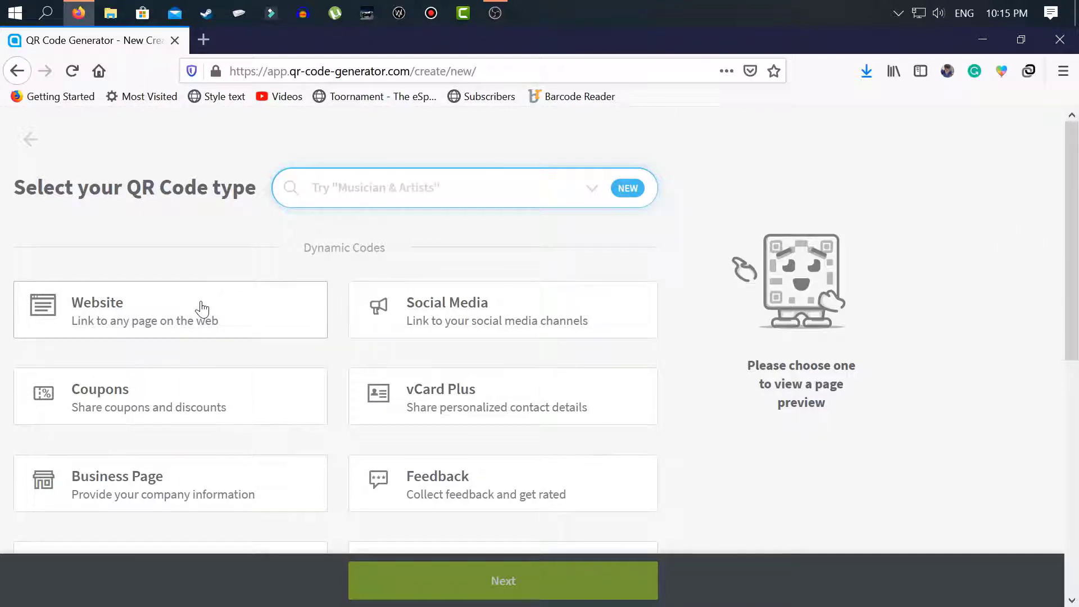
scroll(294, 328, down, 2)
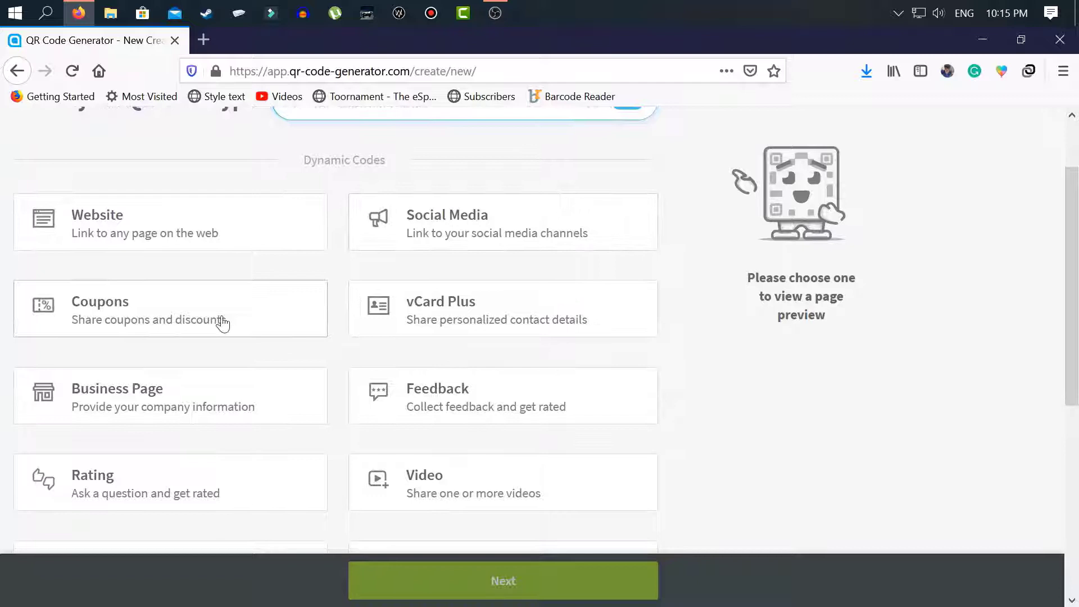
scroll(433, 315, down, 4)
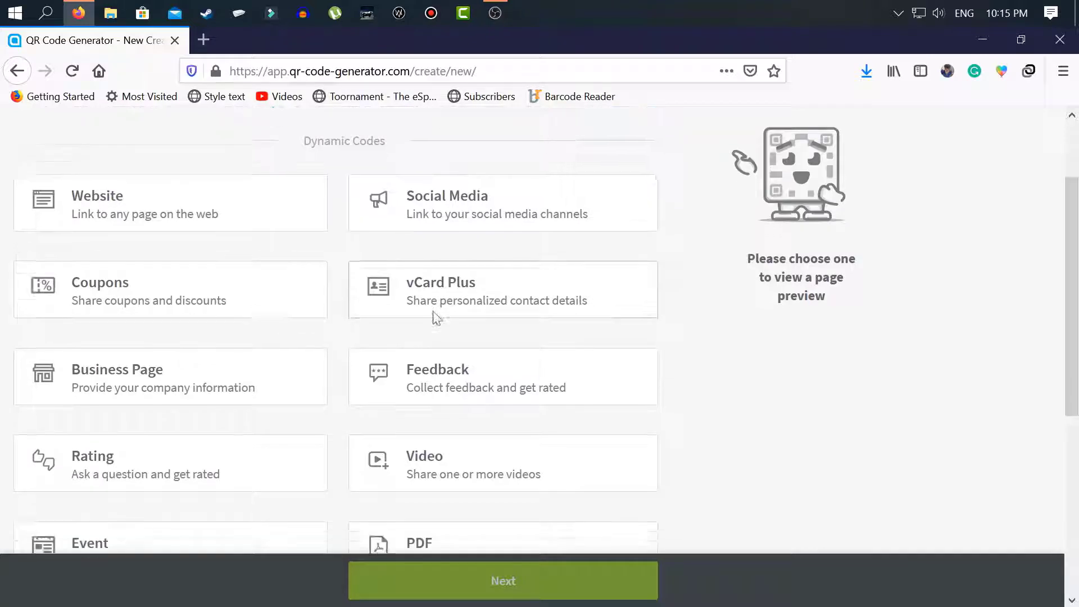
scroll(250, 277, down, 4)
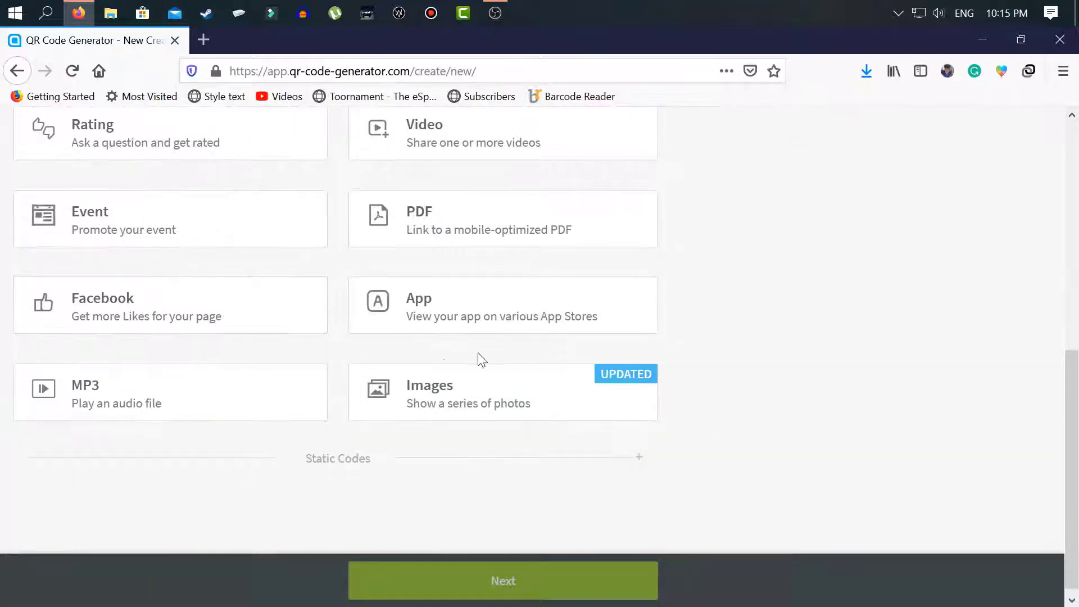
scroll(705, 359, up, 10)
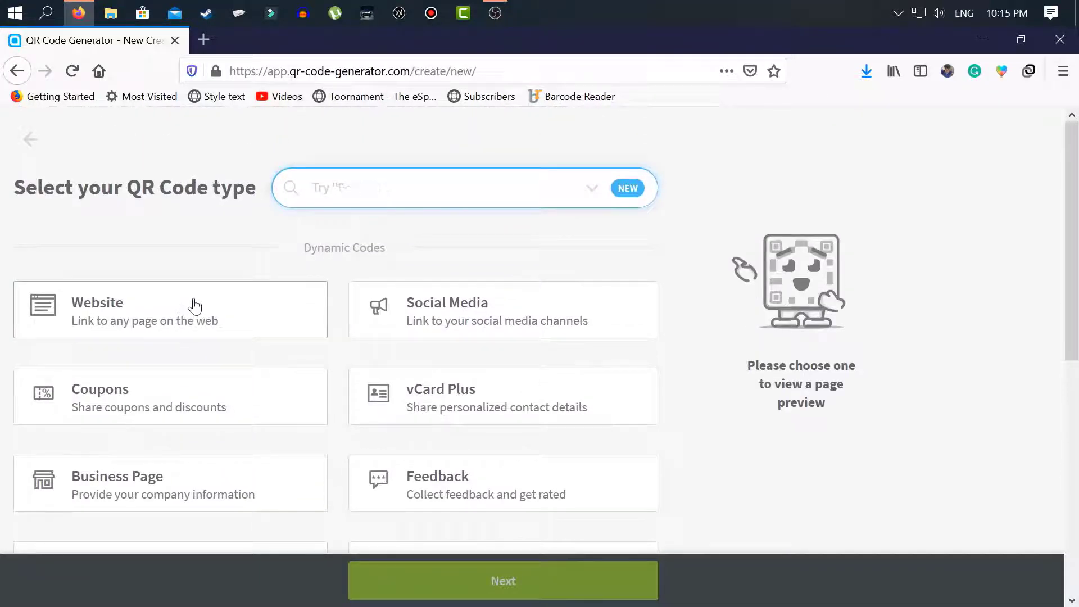
click(194, 307)
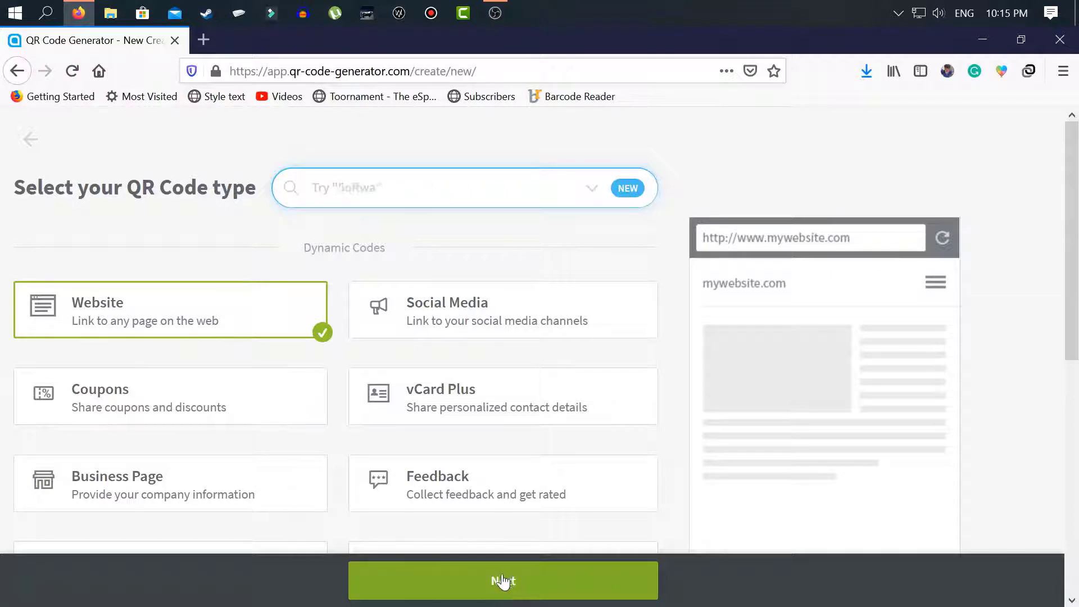
Move to the address step and enter the YouTube channel URL as the website
click(501, 585)
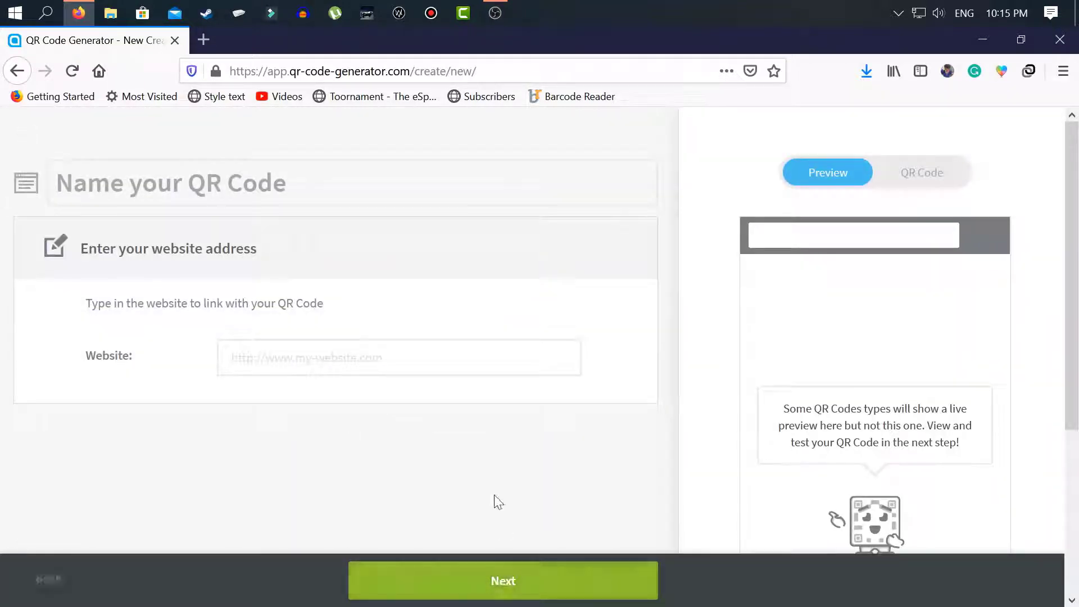
click(231, 358)
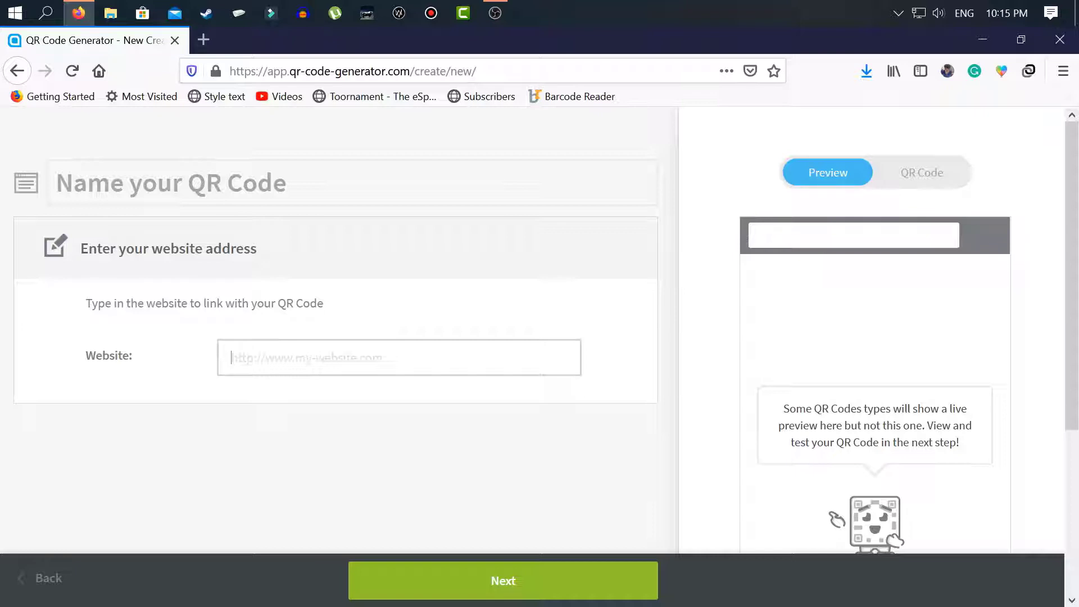
click(231, 358)
click(231, 358)
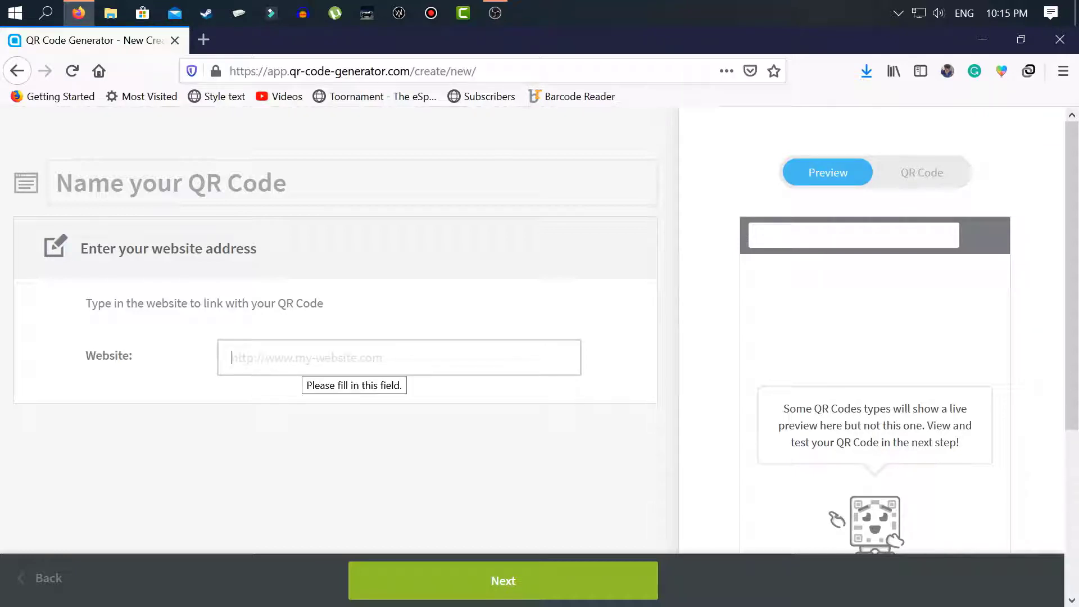
text(www)
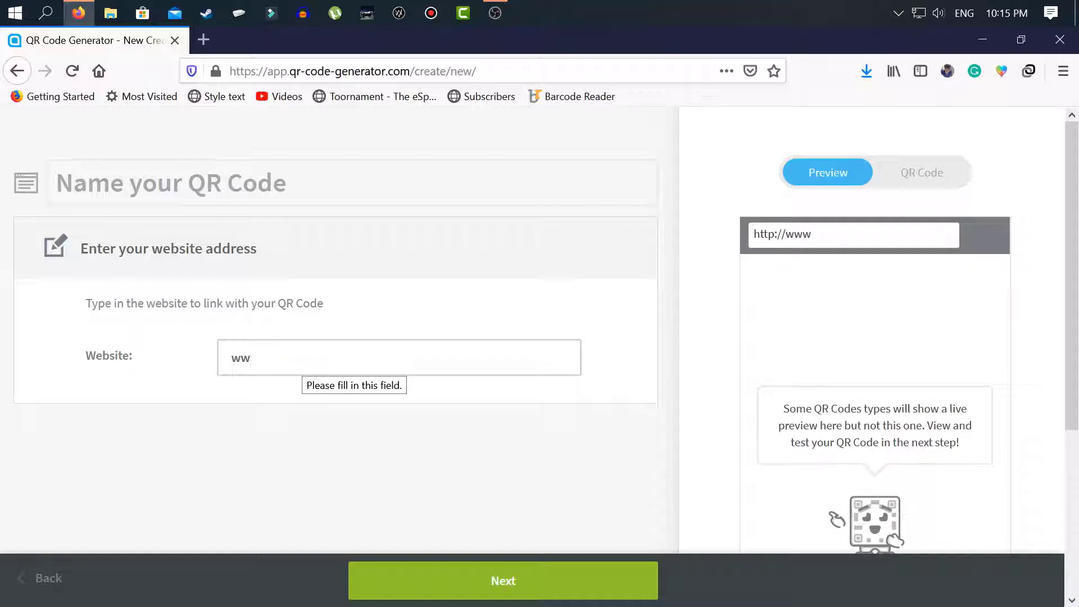
key(BackSpace)
key(BackSpace)
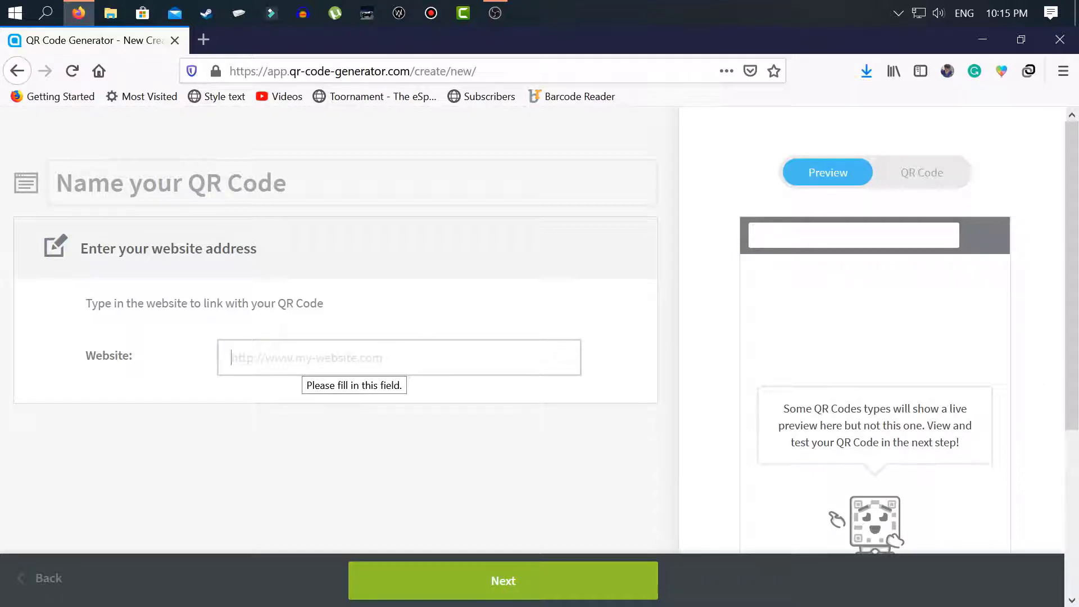
text(hh)
key(BackSpace)
key(BackSpace)
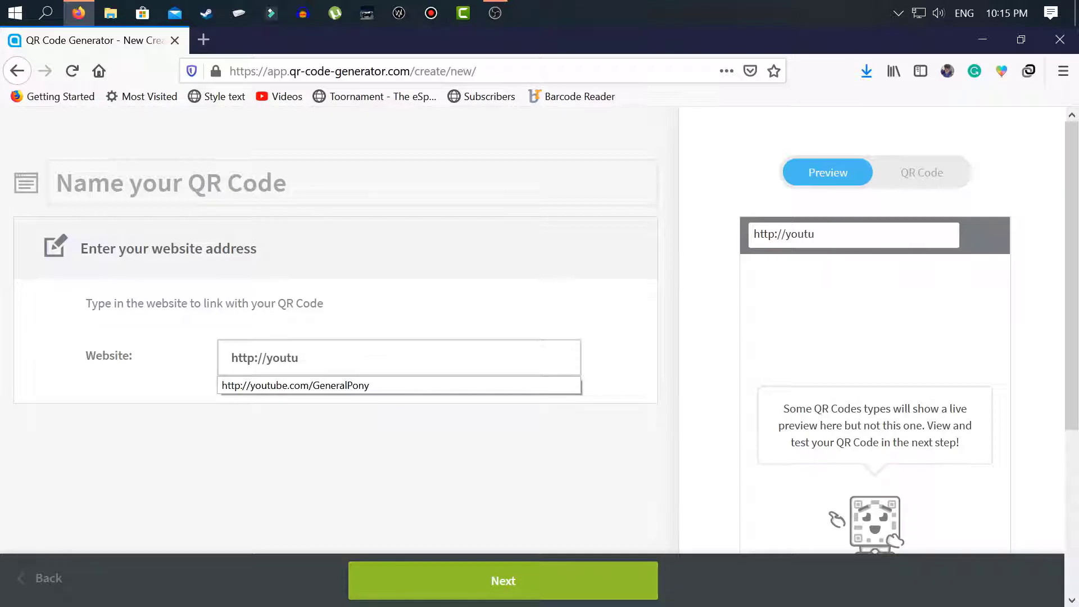
text(.com/GeneralPony)
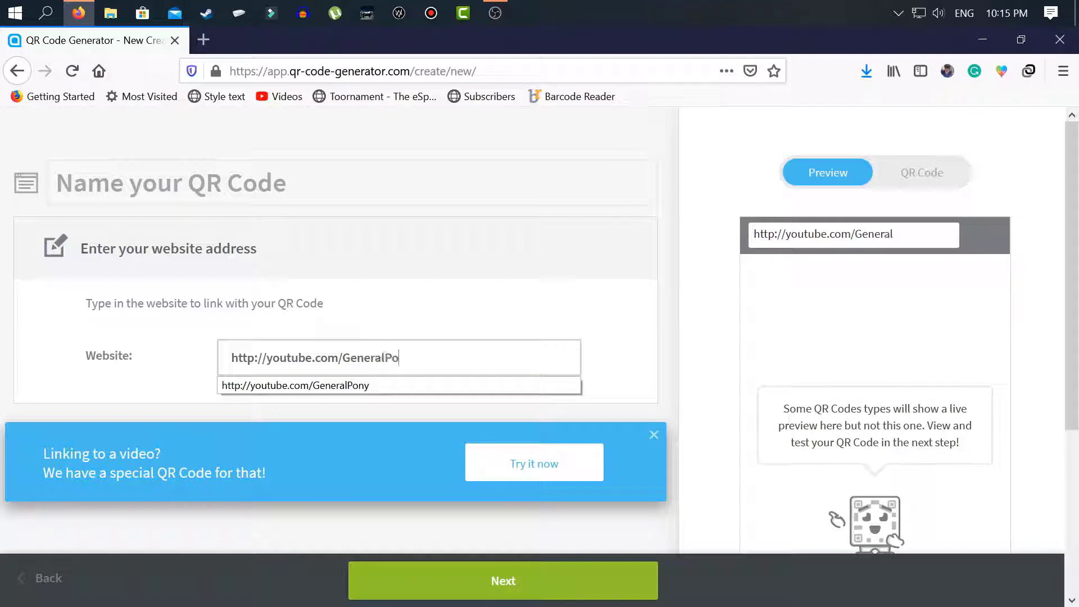
click(470, 322)
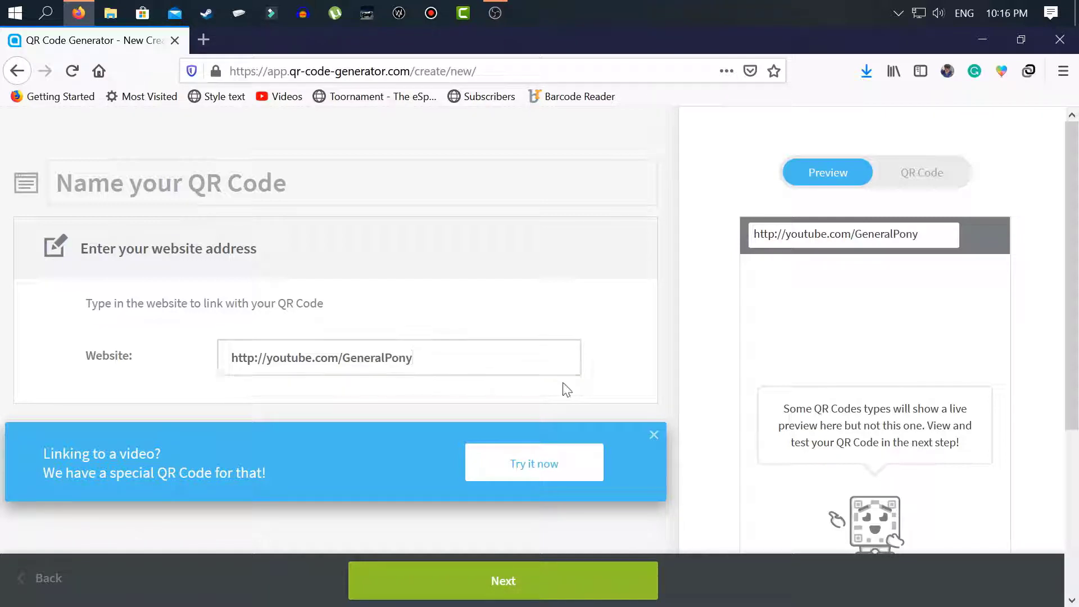
Create the QR code to reach its Customize & Download options
click(514, 580)
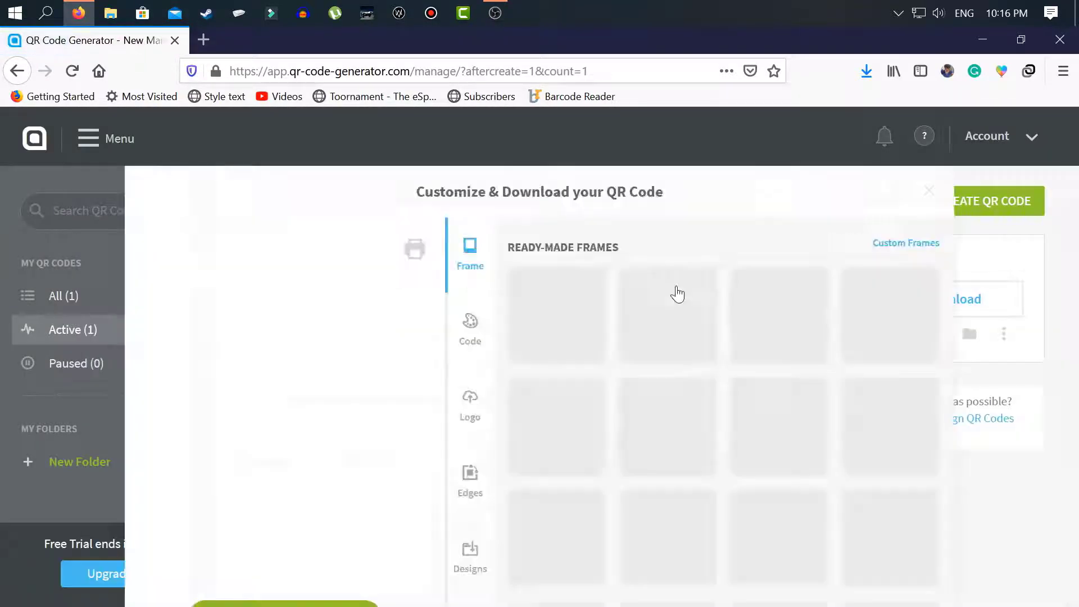
scroll(695, 224, down, 1)
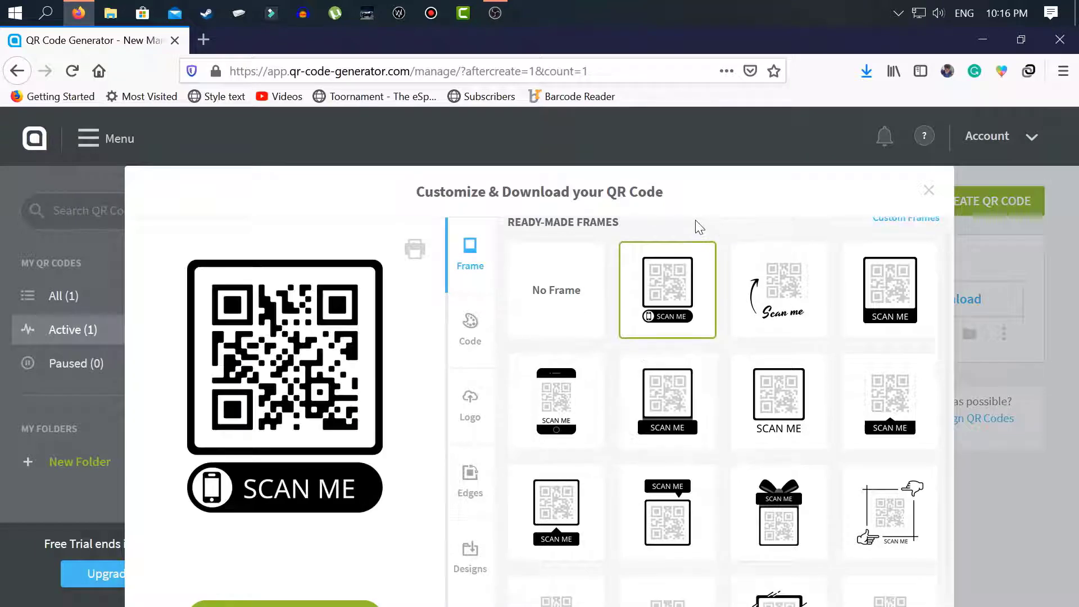
scroll(638, 257, up, 1)
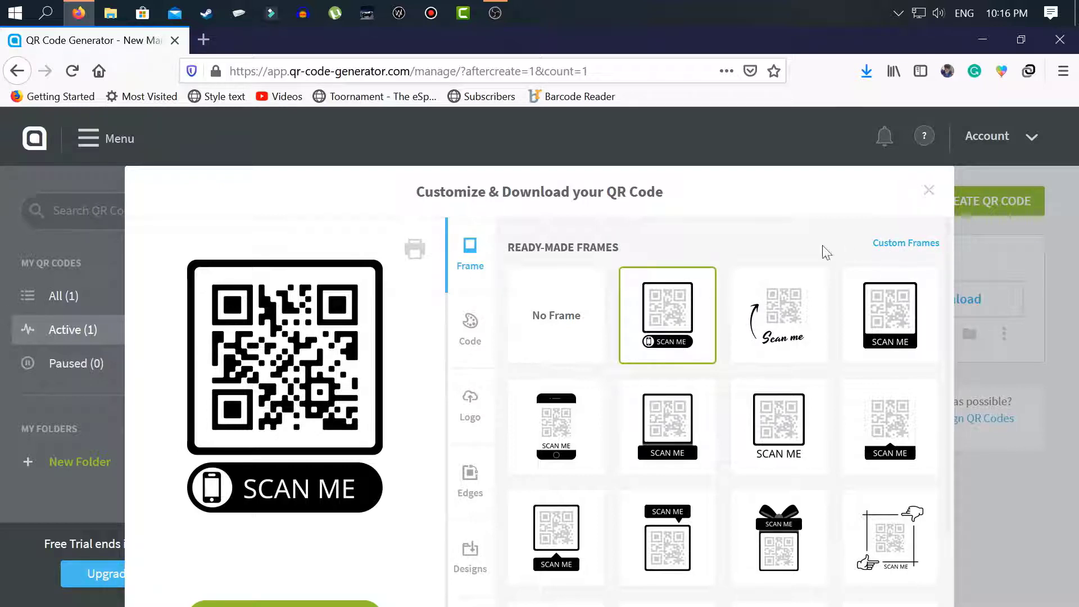
Apply the hatched SCAN ME ready-made frame to the code
scroll(730, 270, down, 3)
scroll(761, 320, down, 1)
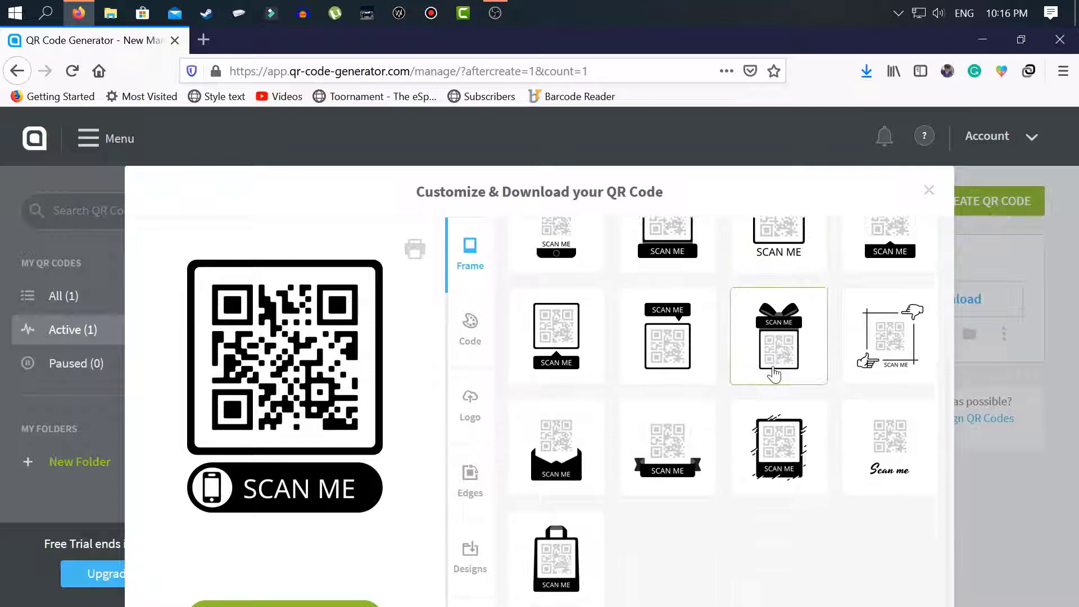
scroll(772, 388, up, 4)
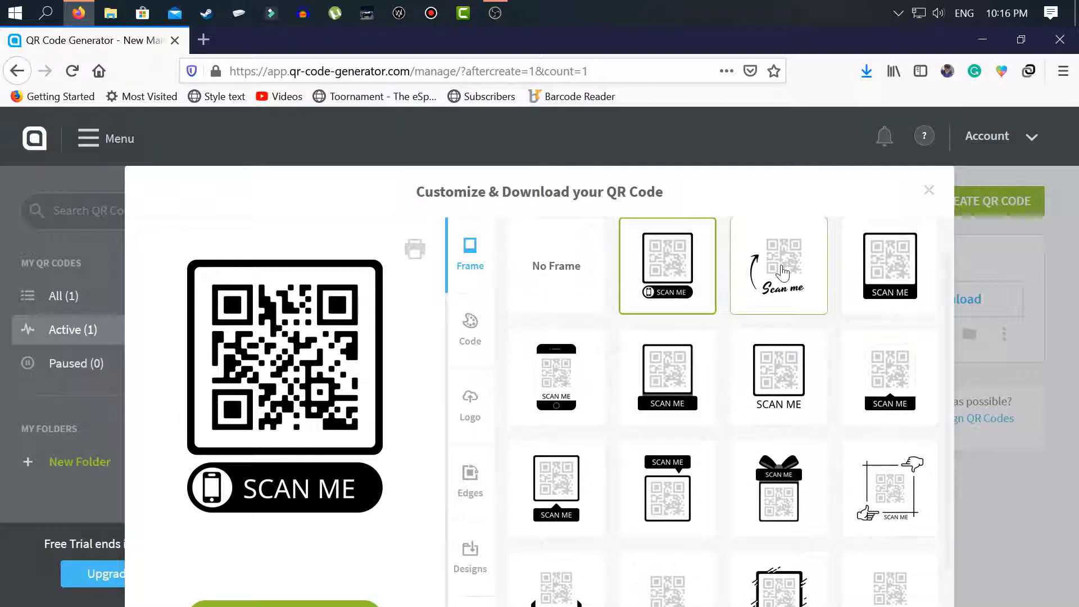
scroll(815, 278, down, 3)
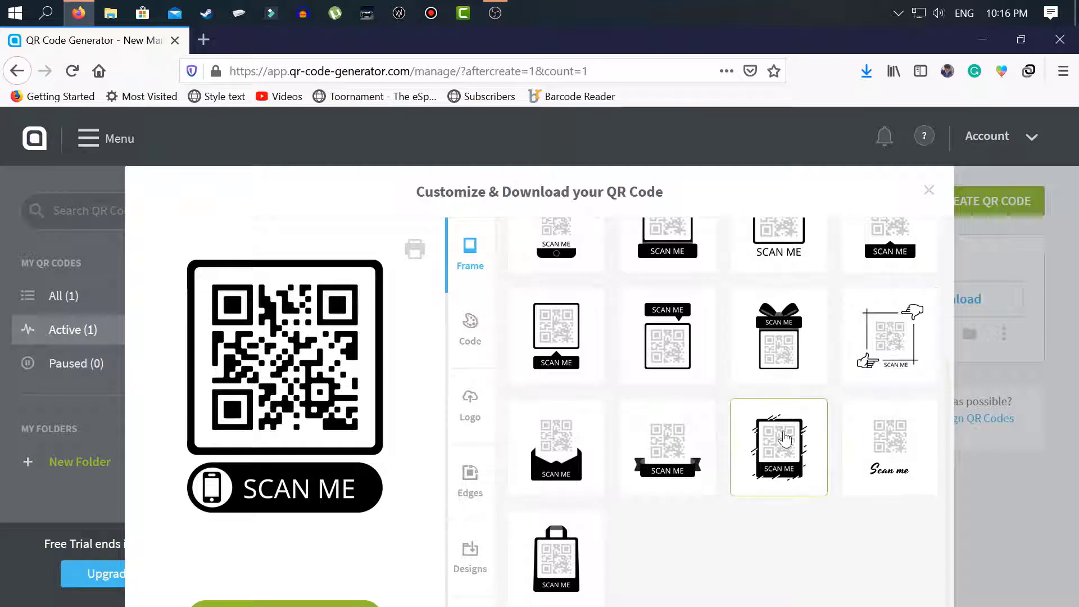
click(785, 438)
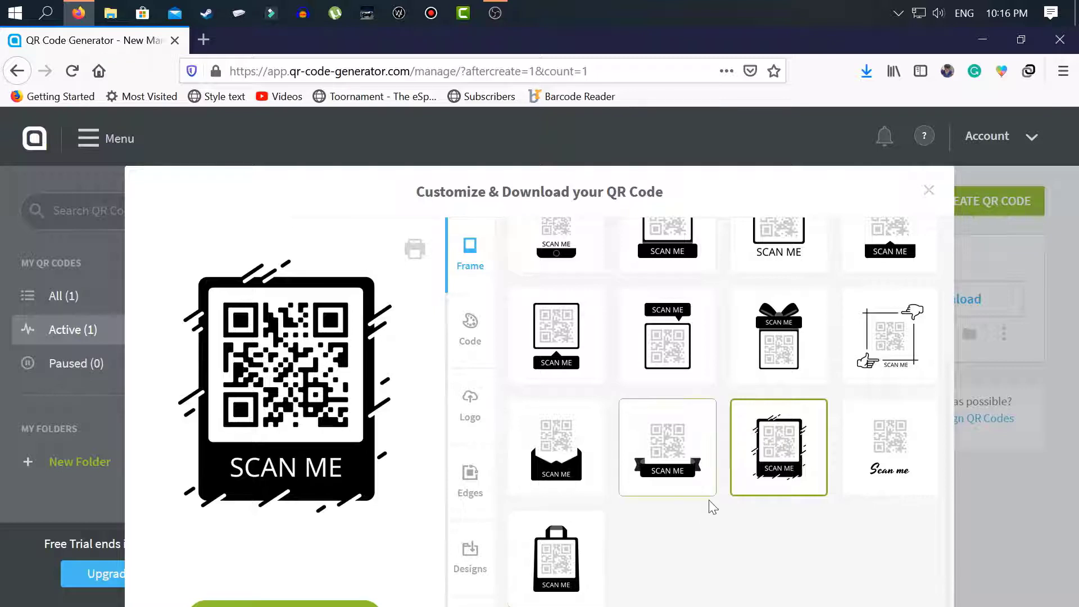
scroll(712, 506, up, 4)
scroll(855, 348, down, 3)
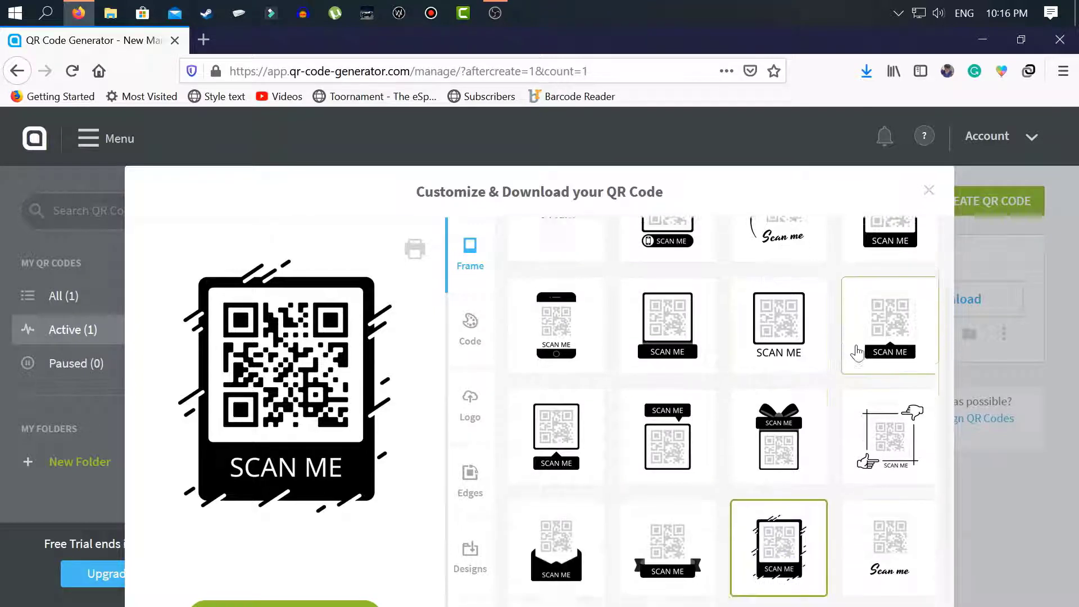
Preview each module shape in the Code tab, then keep the dash-and-dot shape
click(490, 333)
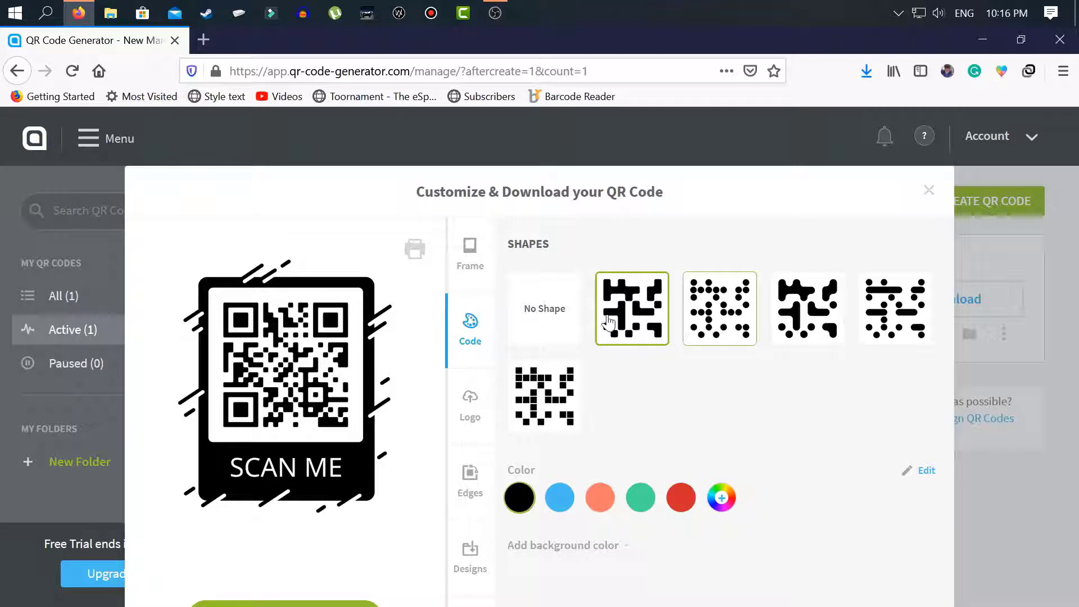
click(561, 319)
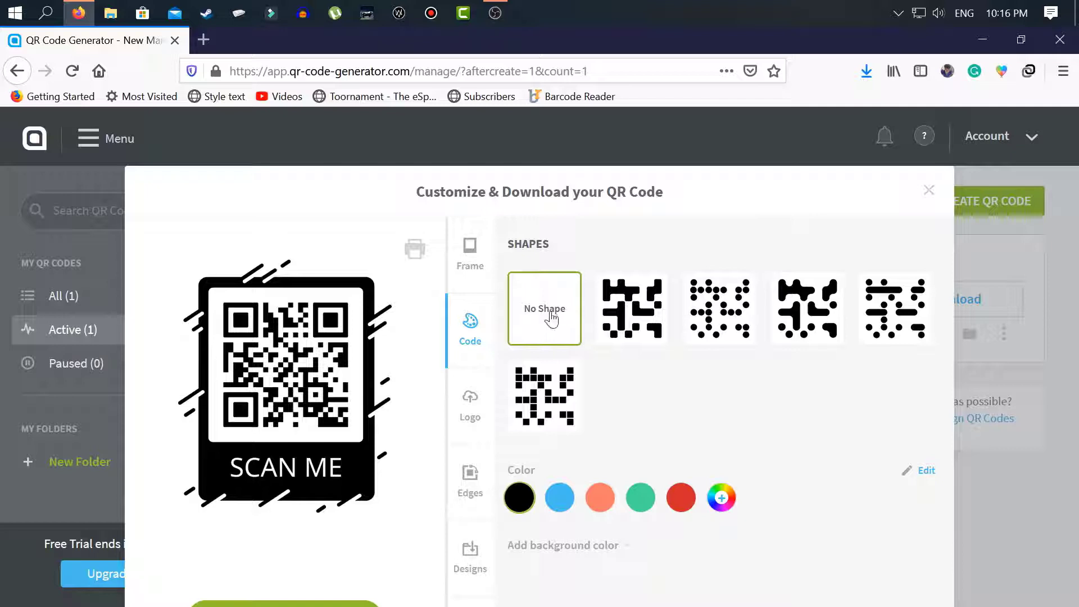
click(645, 325)
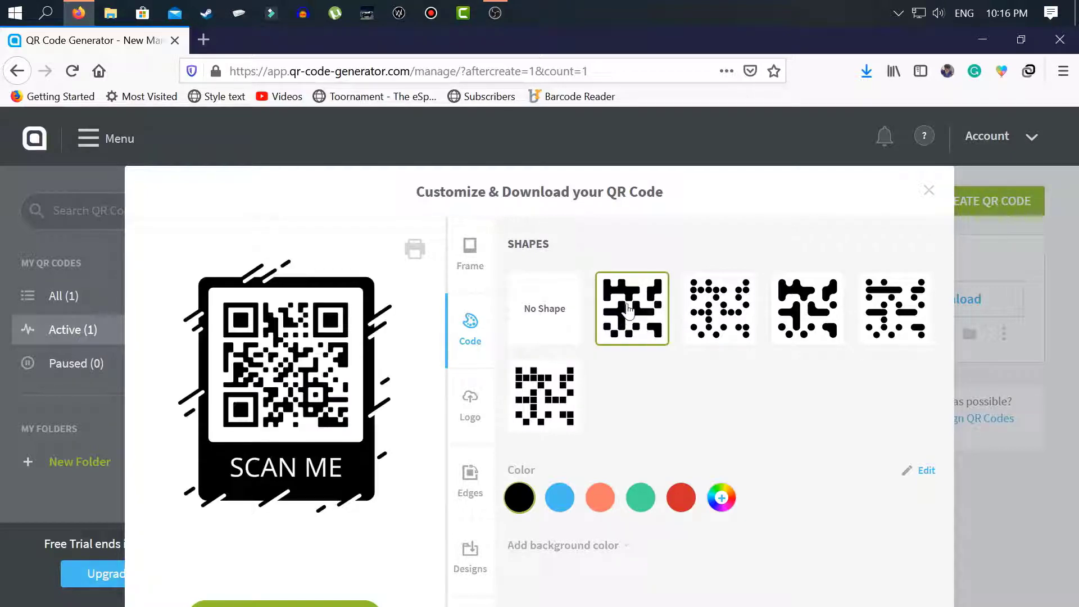
click(753, 316)
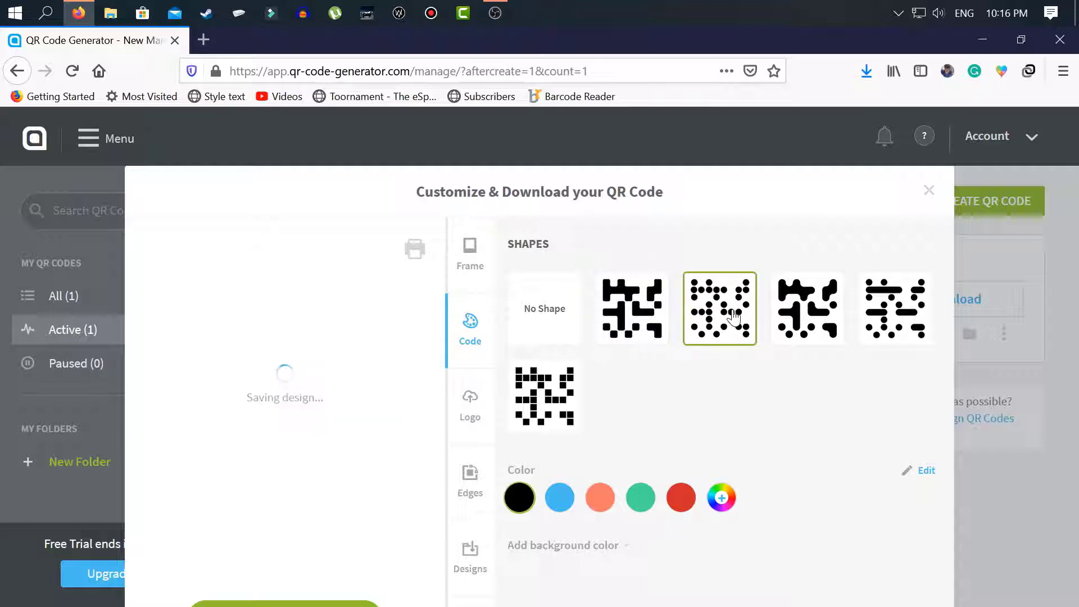
click(834, 308)
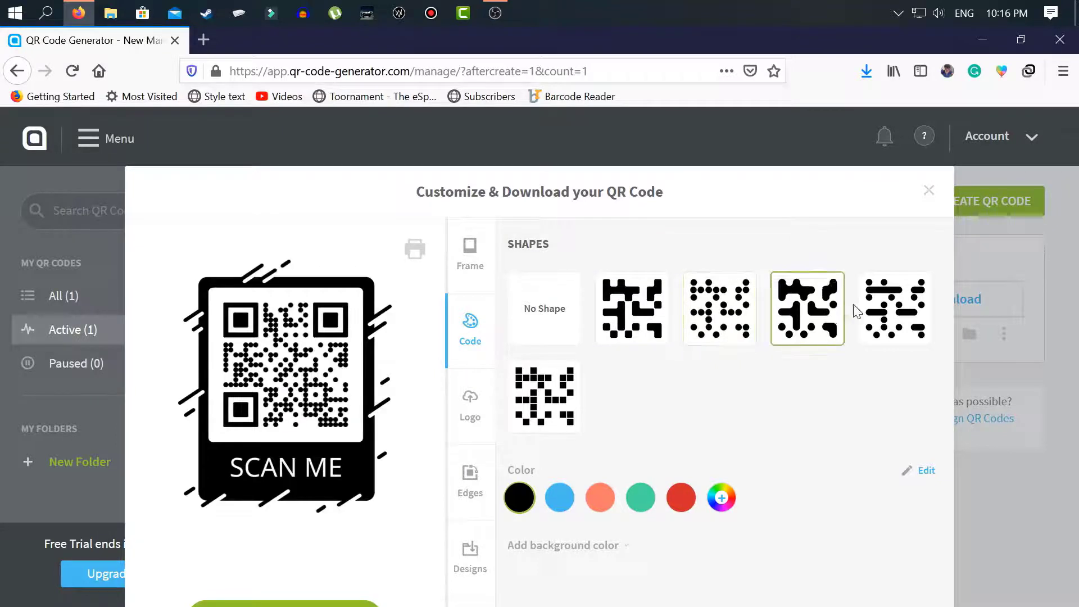
click(881, 313)
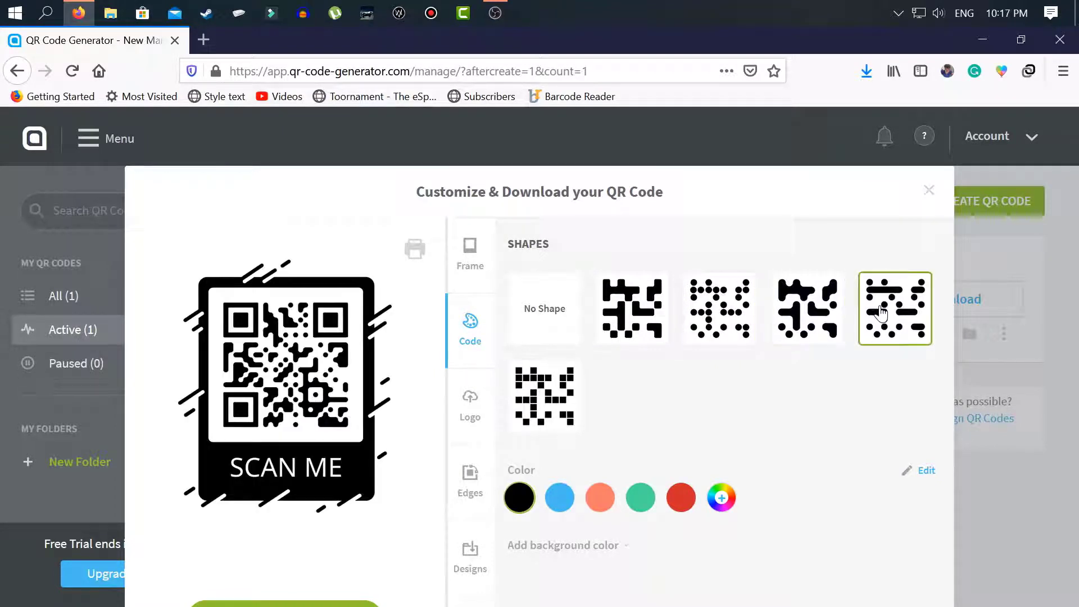
click(542, 398)
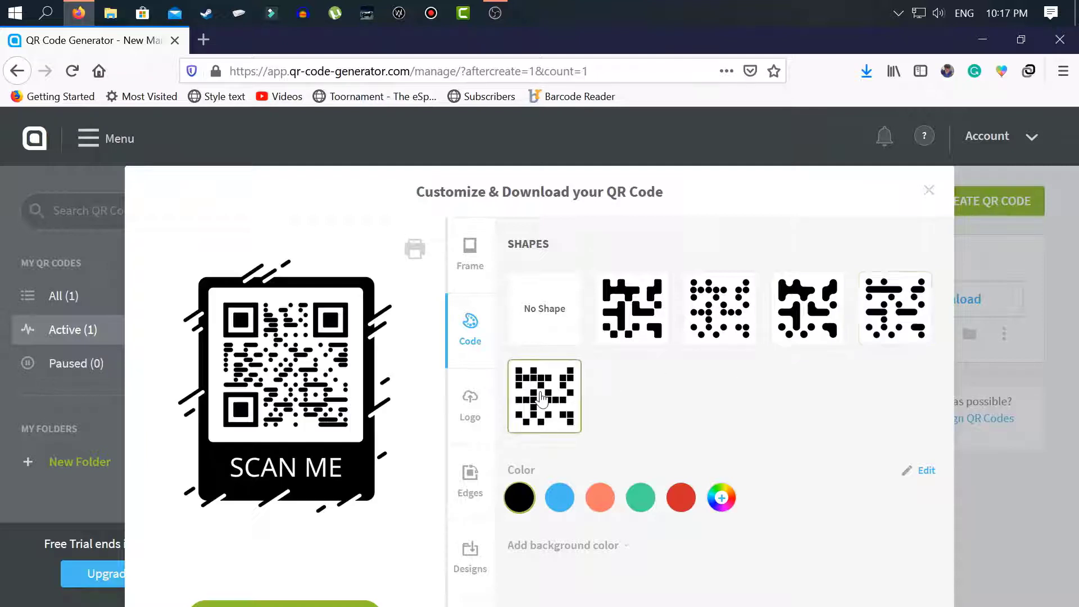
click(884, 320)
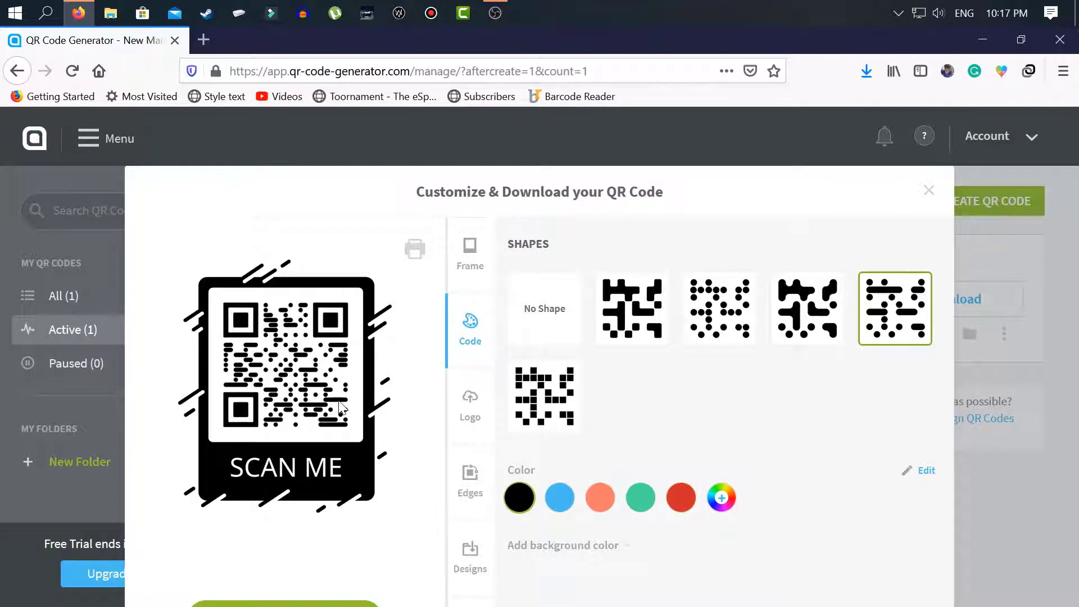
Add the skull-and-swords logo from My Logos to the code's centre
click(476, 406)
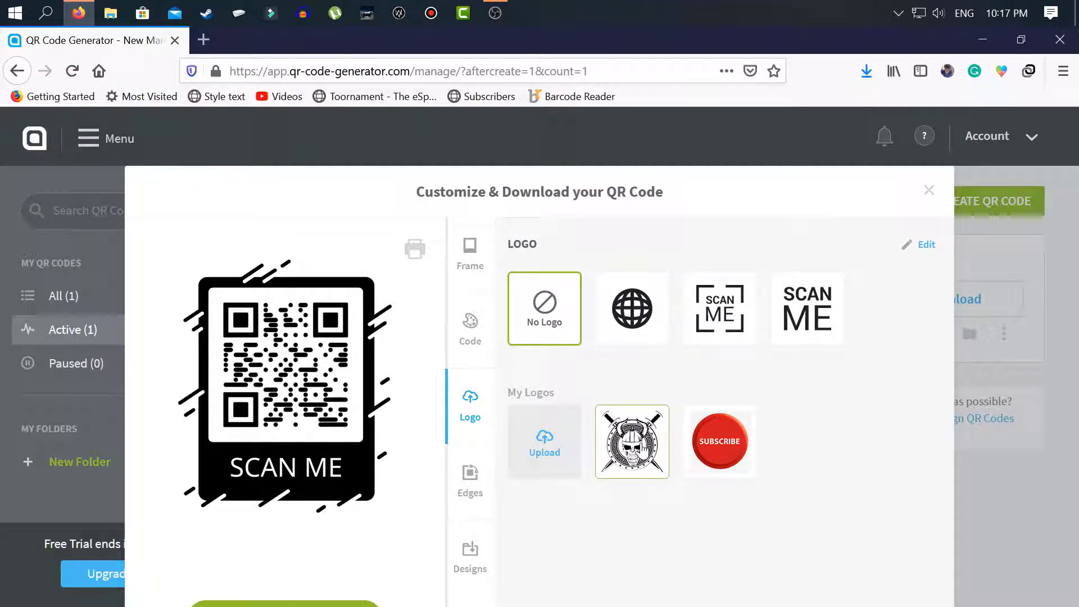
click(643, 448)
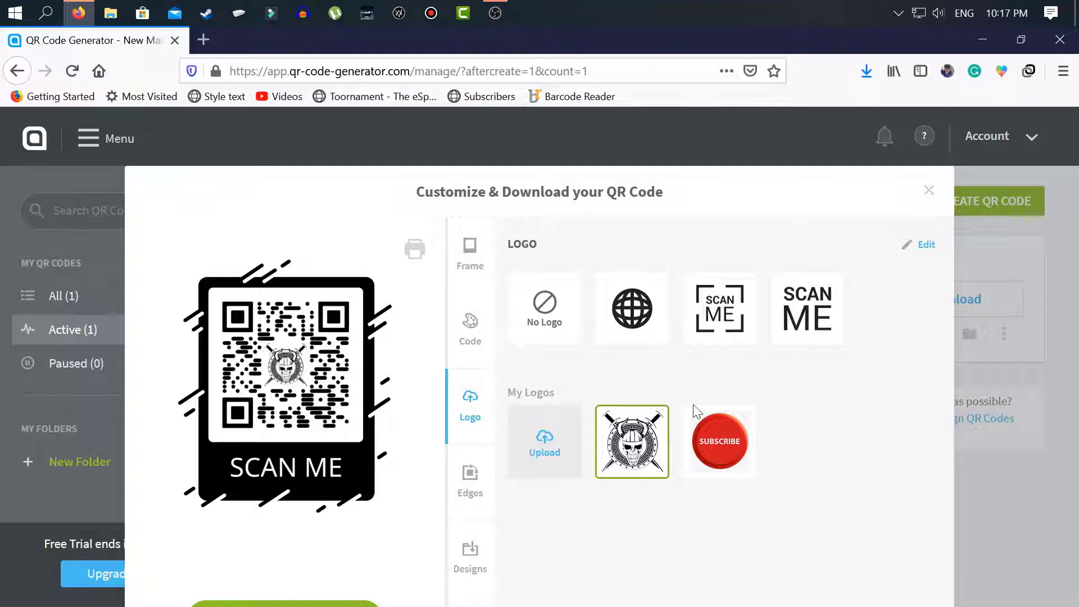
Try several edge shapes, then set the corner markers to the rounded middle-row shape
click(475, 478)
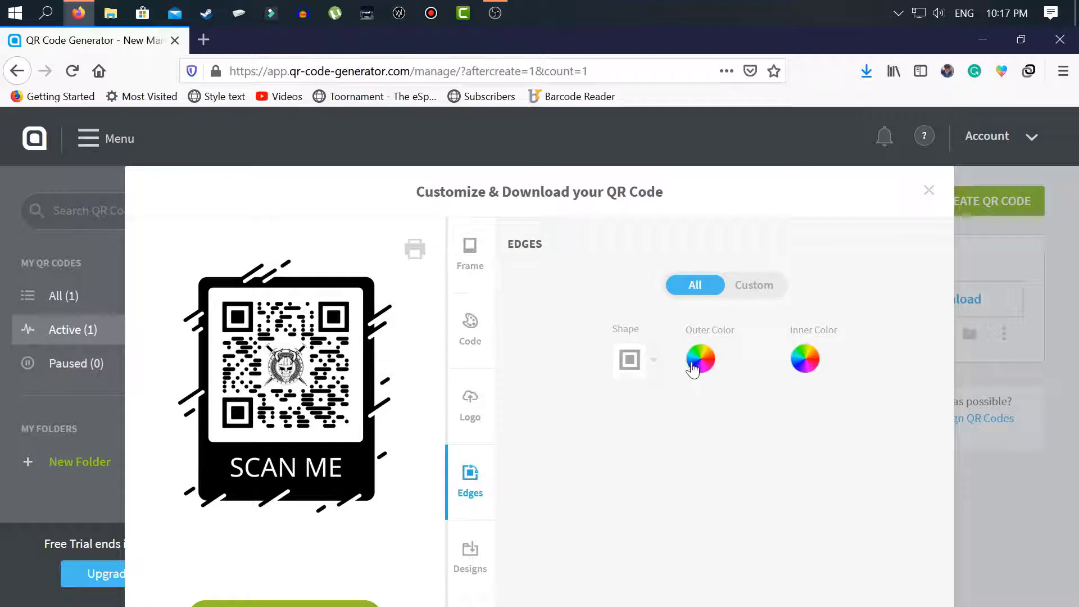
click(652, 363)
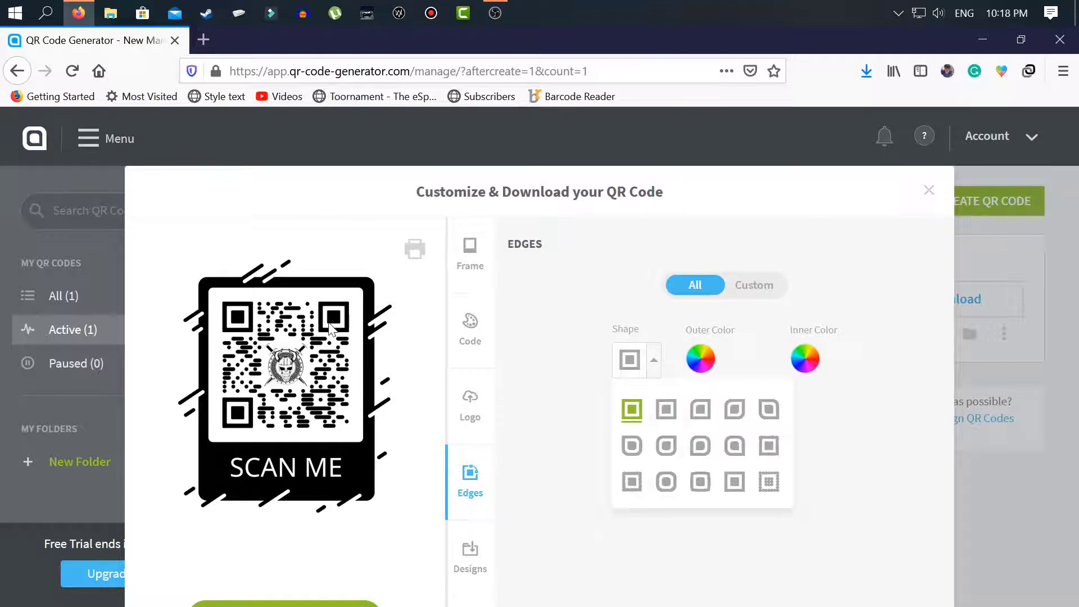
click(663, 416)
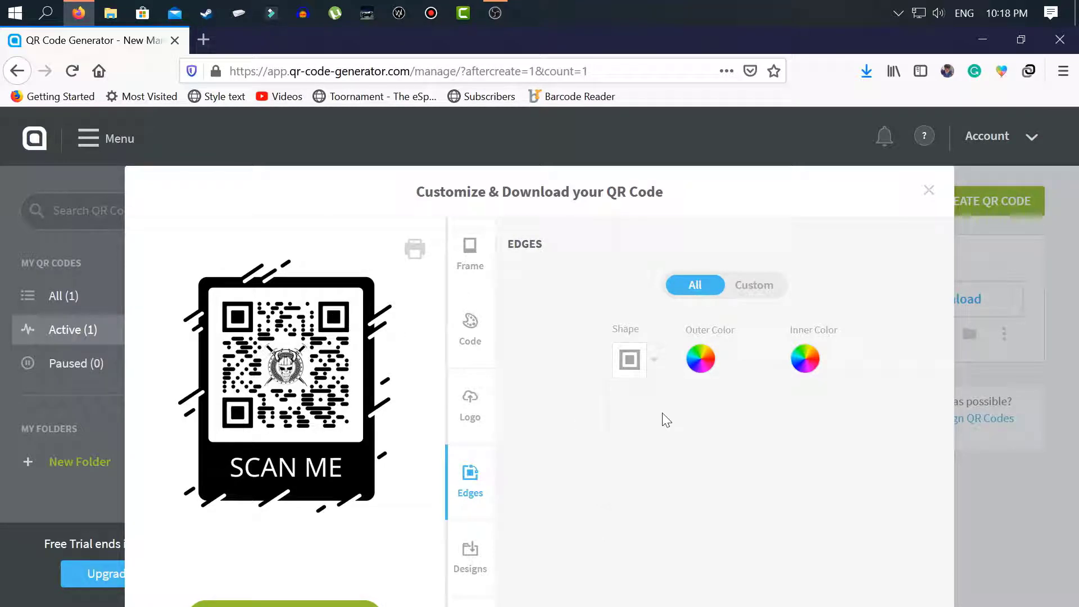
click(651, 366)
click(706, 414)
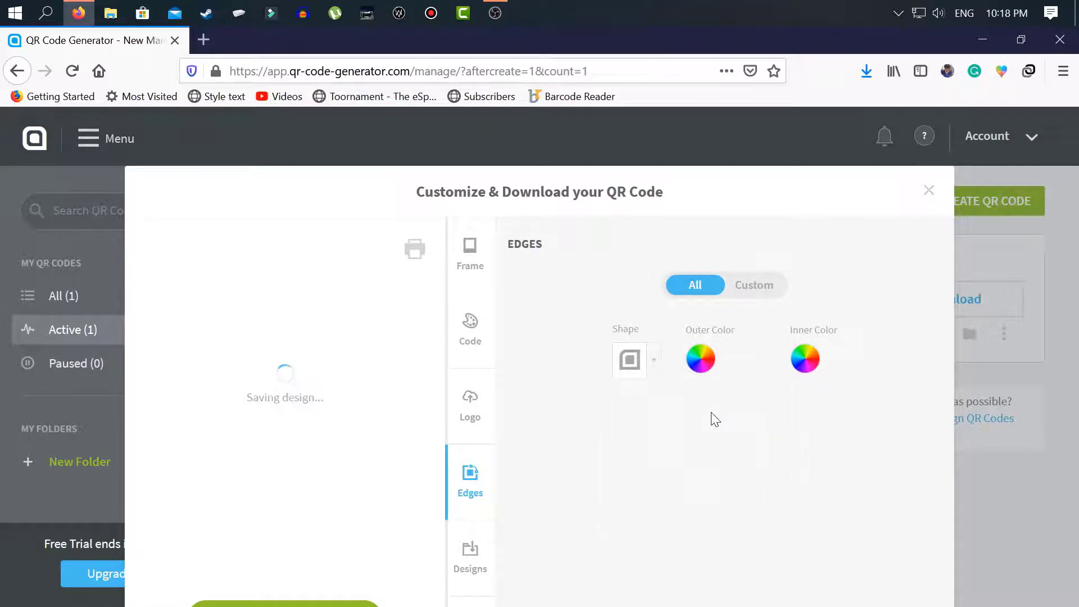
click(655, 366)
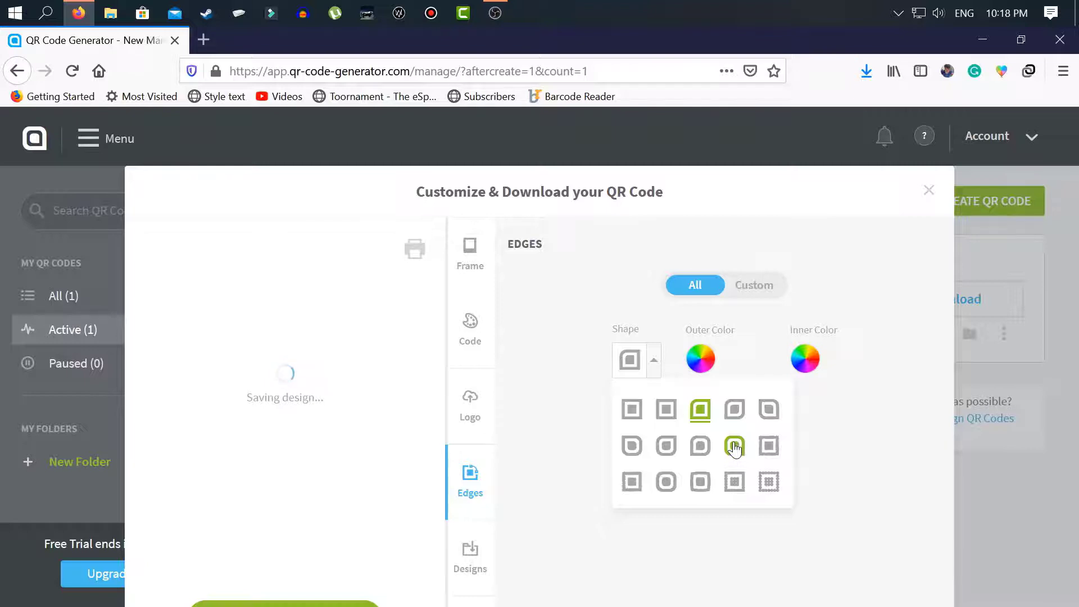
click(629, 450)
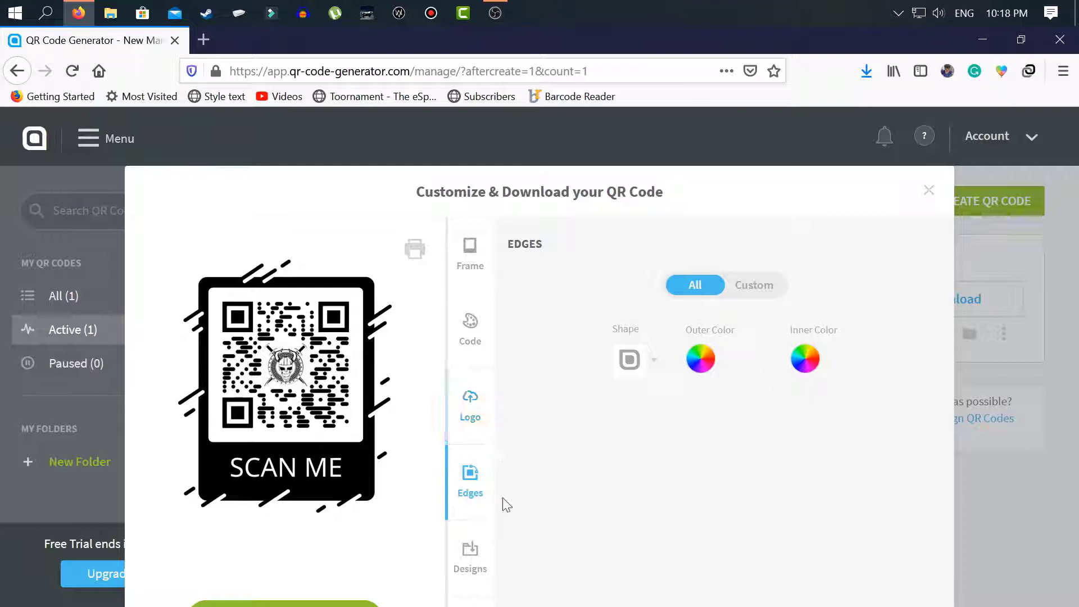
Open the qrco.de short URL ending bbUC5C for editing under Designs > Short URL
click(482, 554)
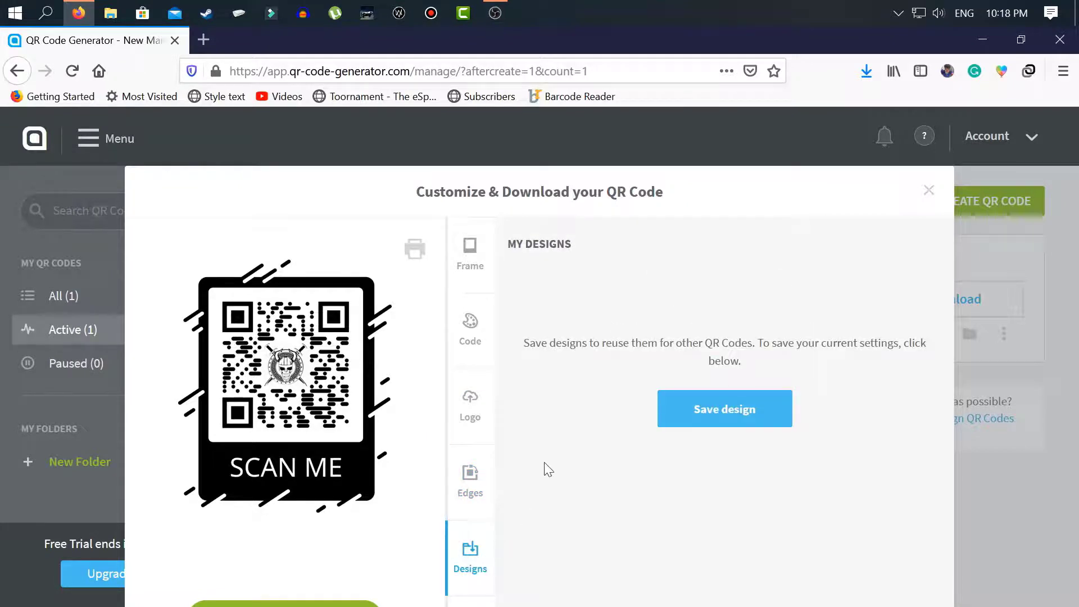
click(471, 603)
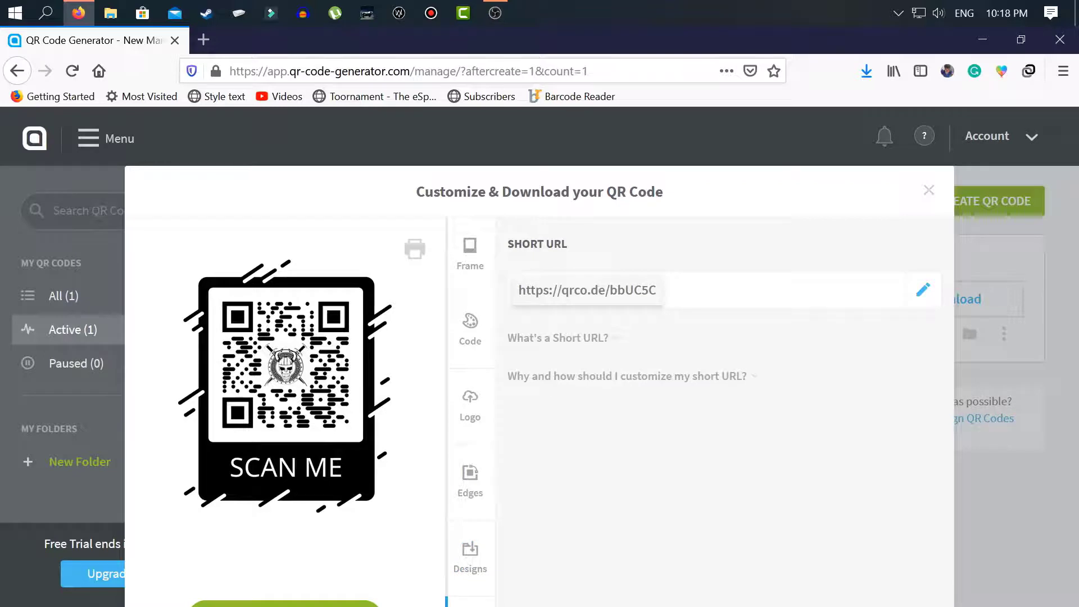
click(923, 291)
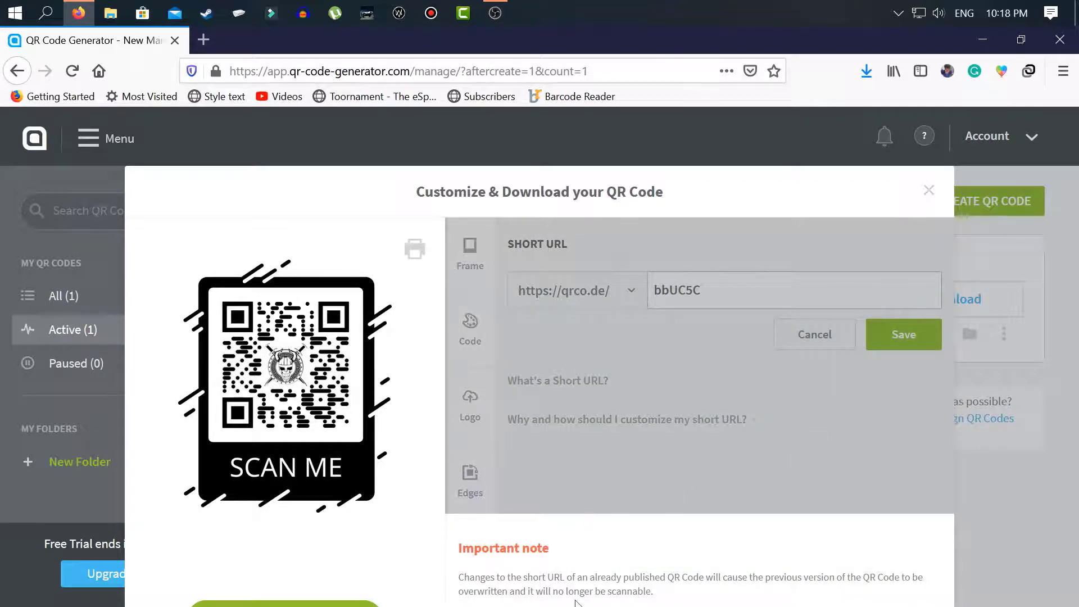
drag(574, 177, 579, 163)
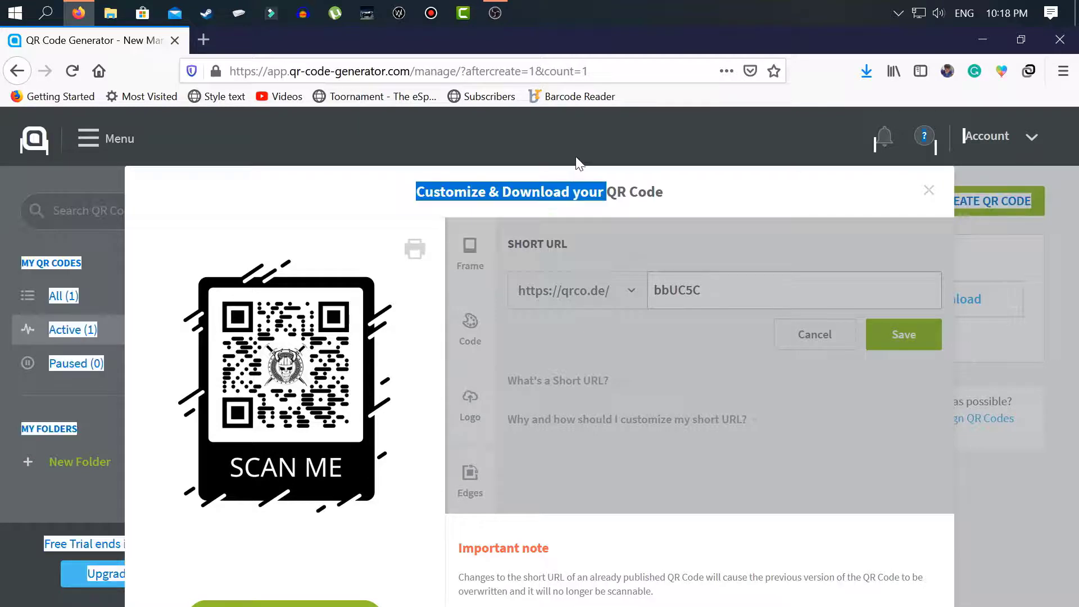
click(668, 195)
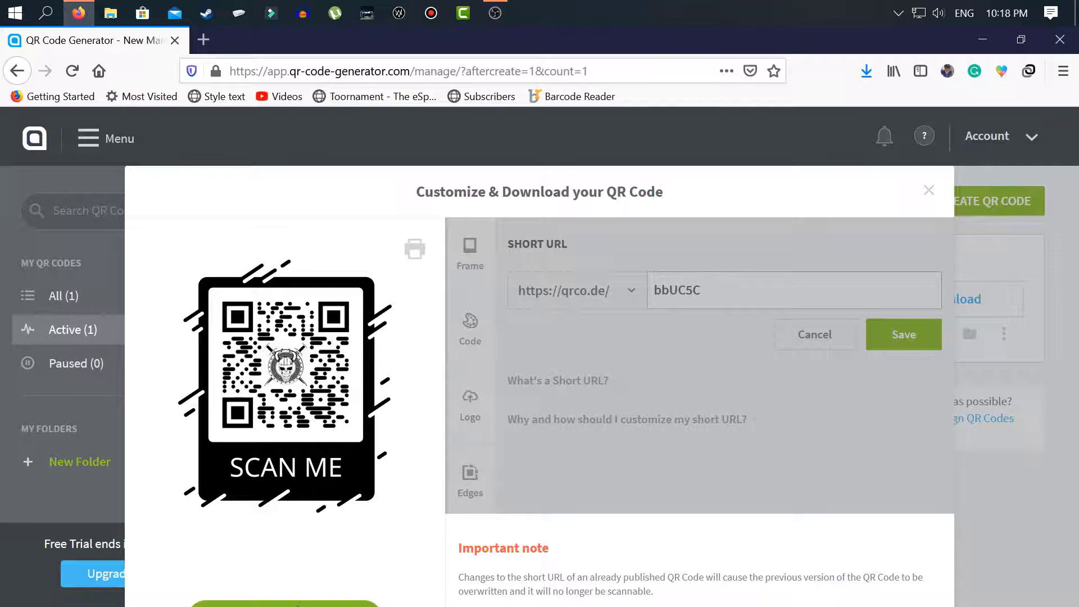
Download the framed code as PNG and save it in Documents as GeneralPony.png
click(296, 604)
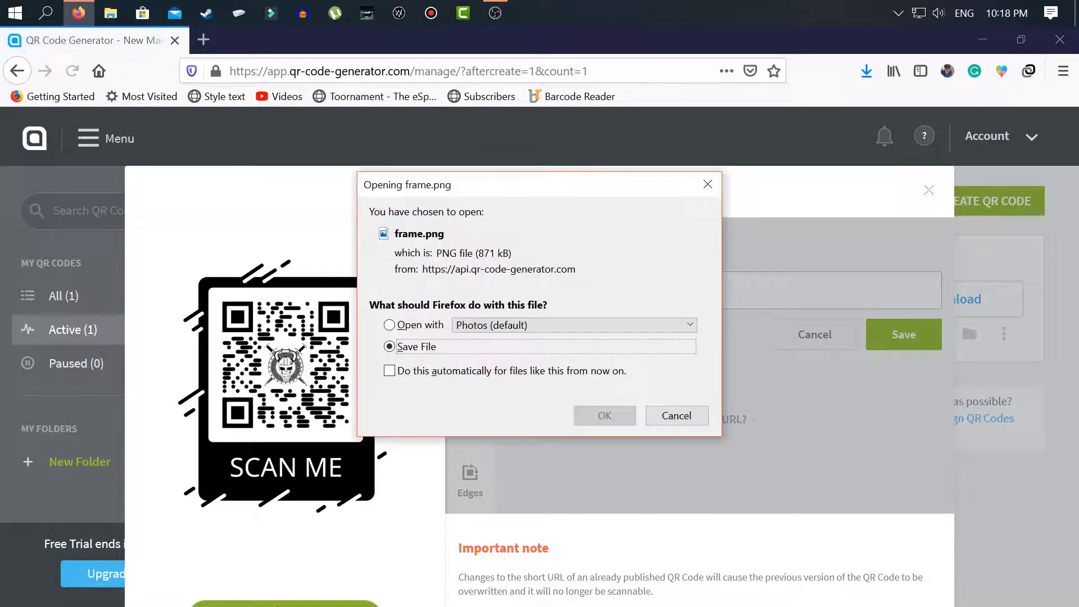
click(603, 419)
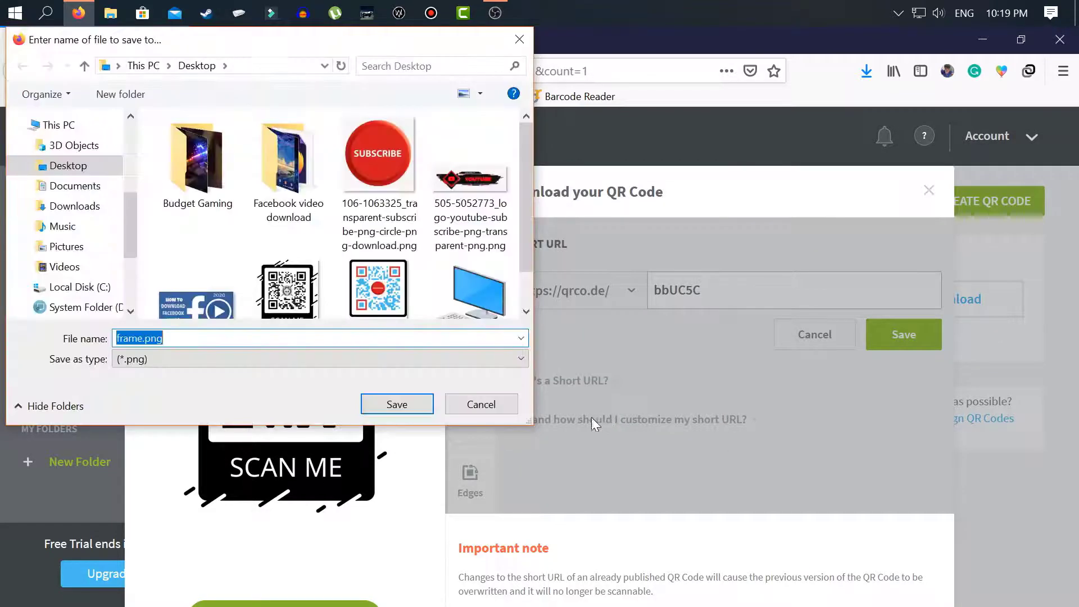
scroll(320, 266, down, 1)
click(85, 186)
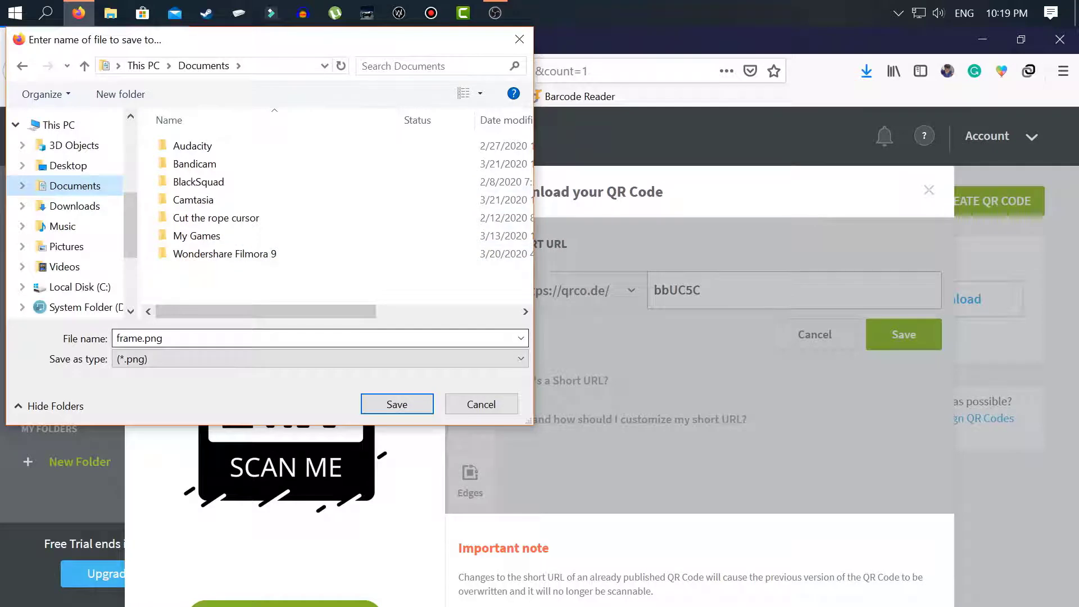
click(142, 337)
click(142, 338)
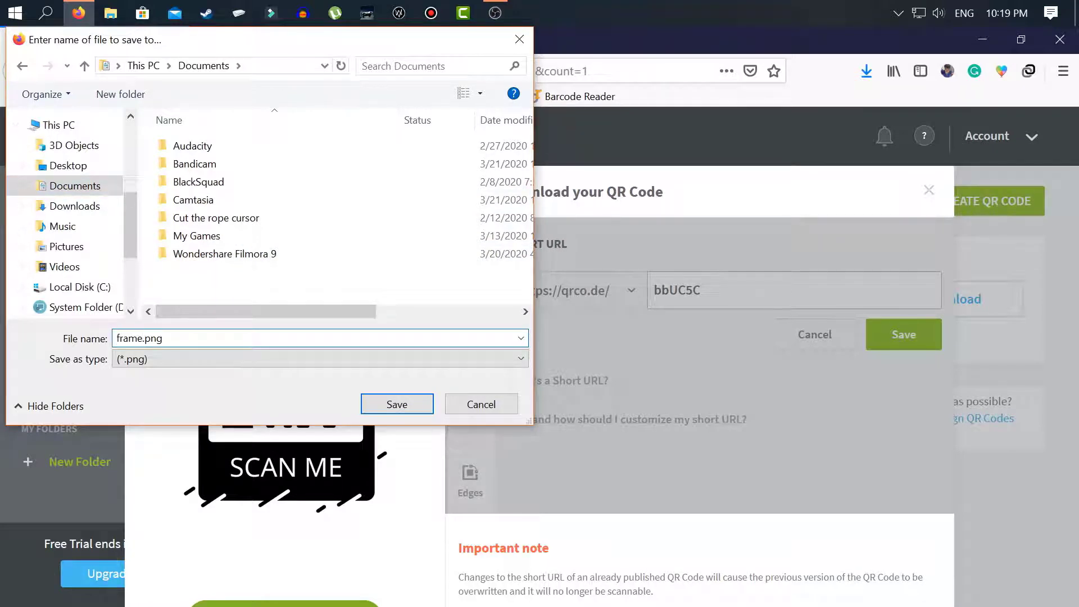
key(BackSpace)
key(BackSpace)
key(BackSpace)
key(BackSpace)
key(BackSpace)
text(Gener)
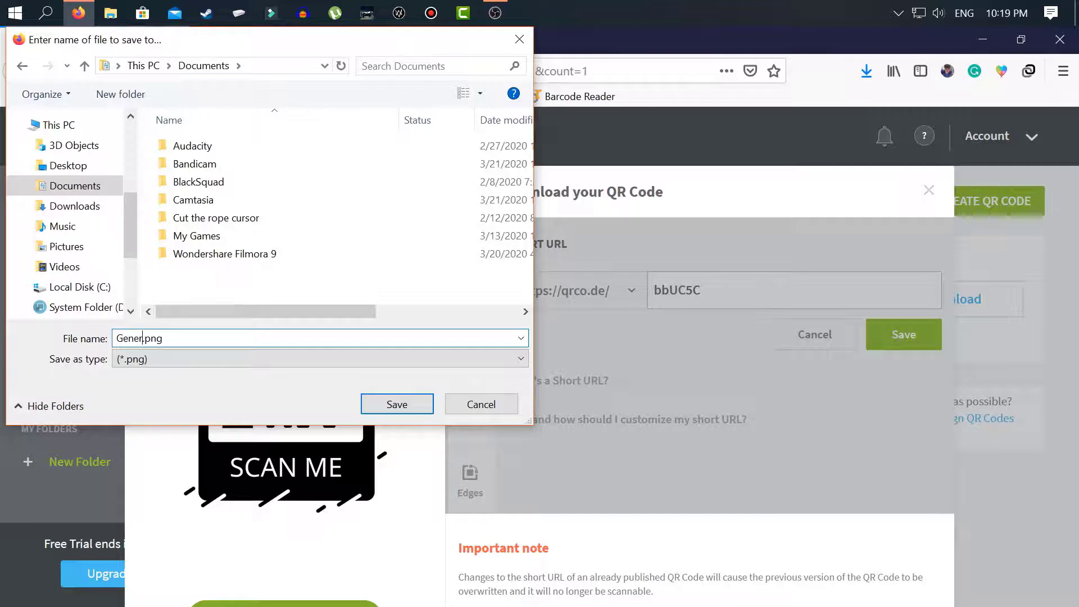
text(alPony)
click(396, 404)
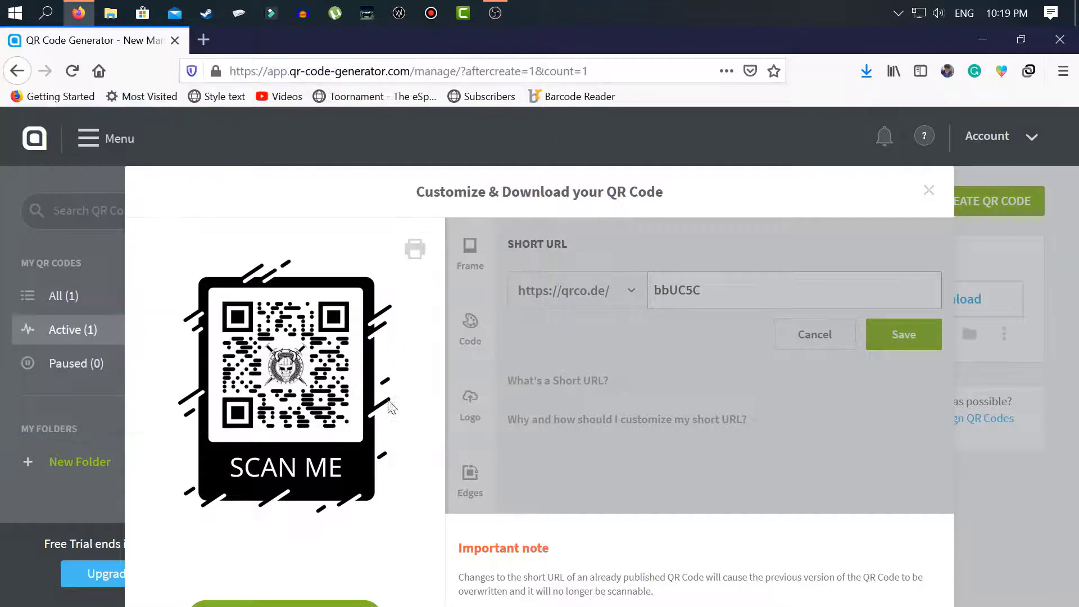
Open GeneralPony.png from This PC > Documents to preview it, then close the preview
click(972, 42)
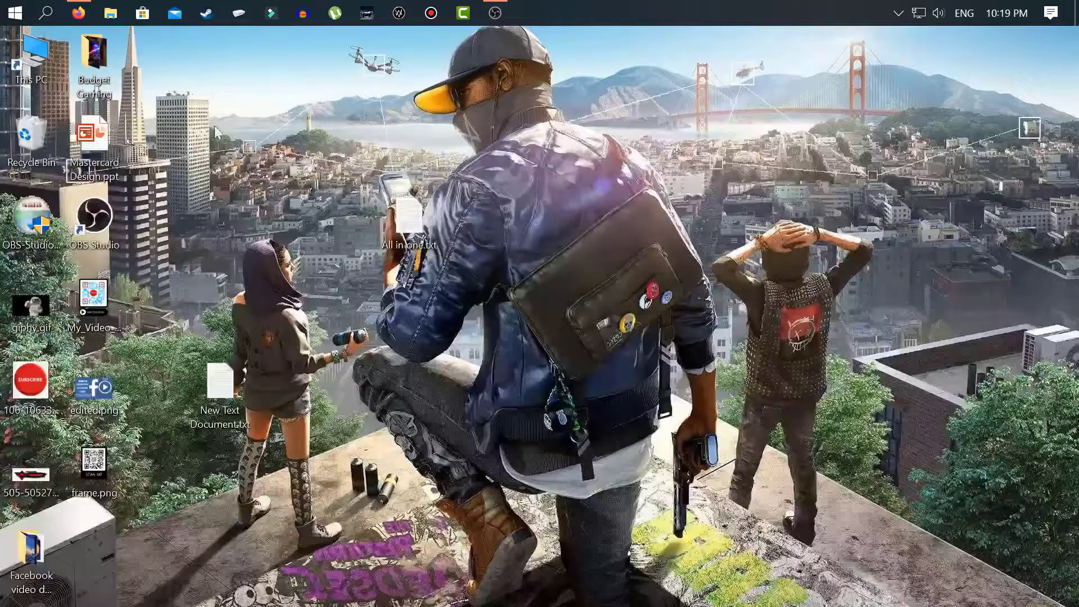
double_click(31, 69)
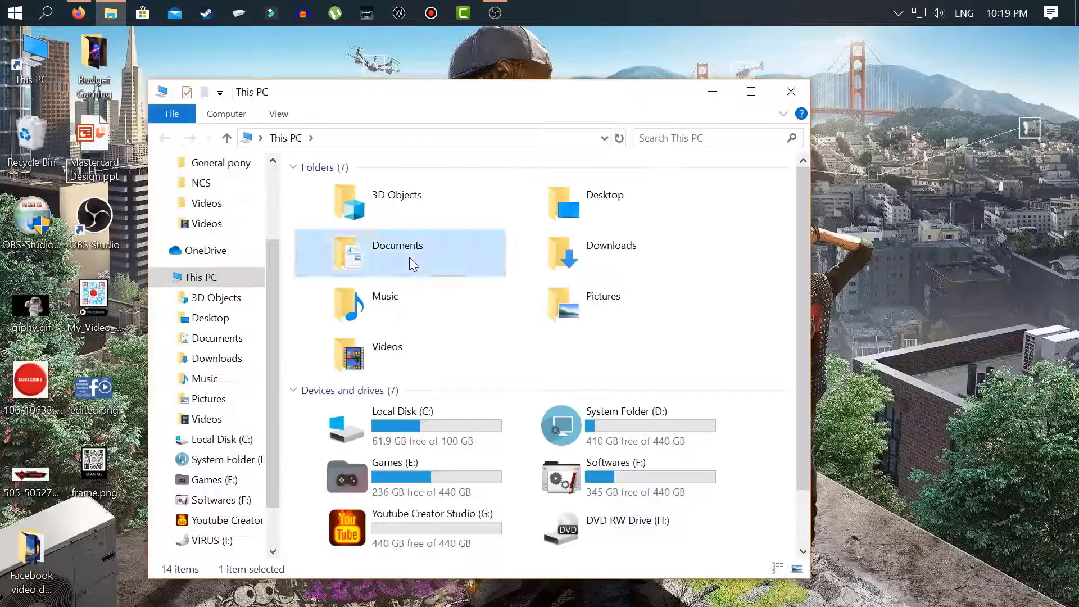
double_click(409, 258)
double_click(353, 314)
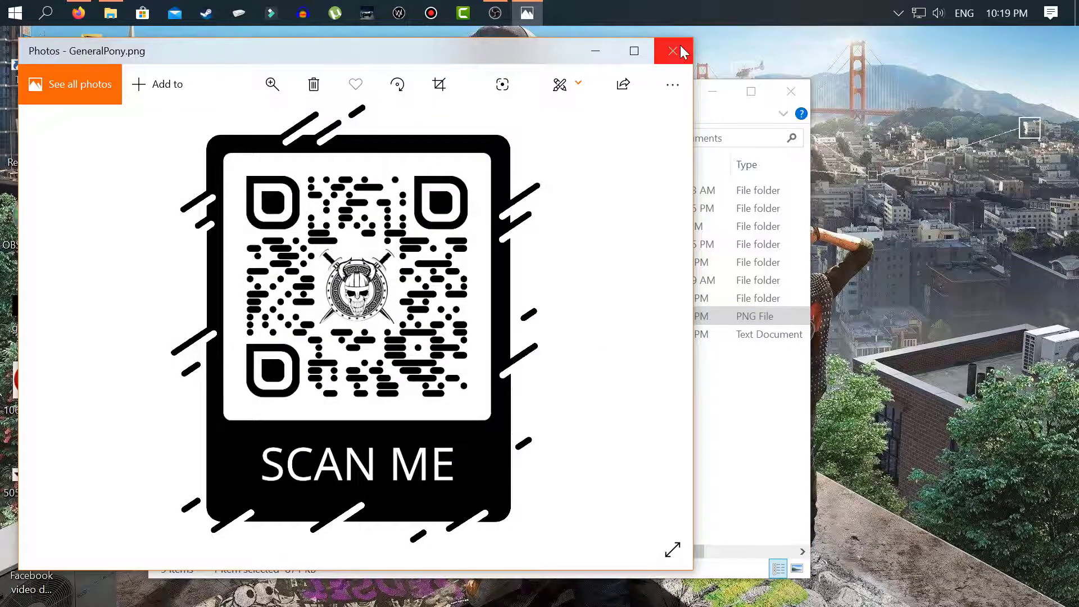
click(681, 52)
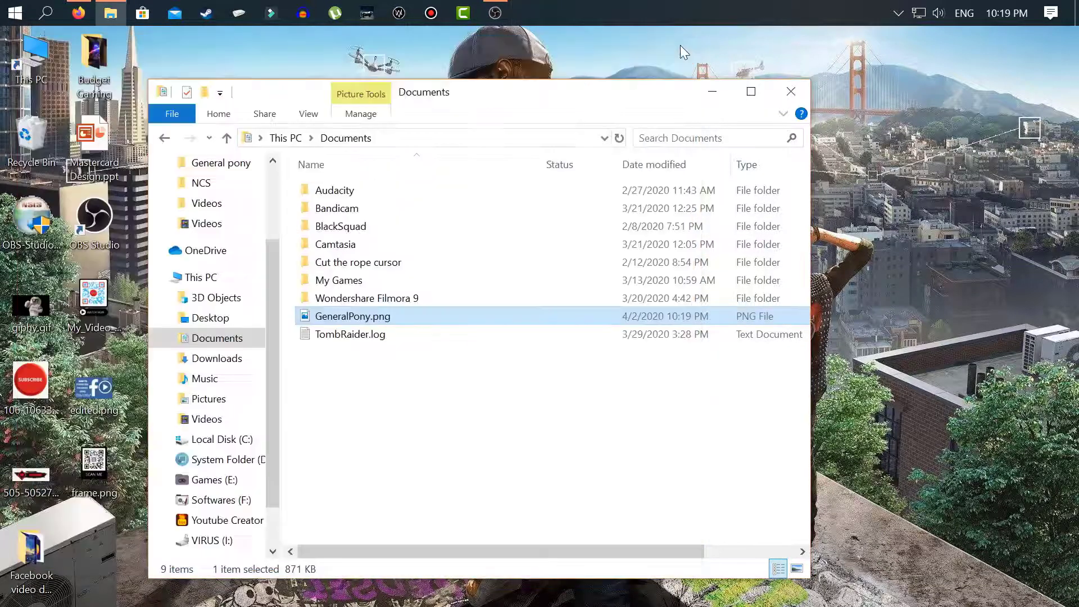
Open the Online Barcode Reader site in a new Firefox tab
click(78, 14)
click(210, 40)
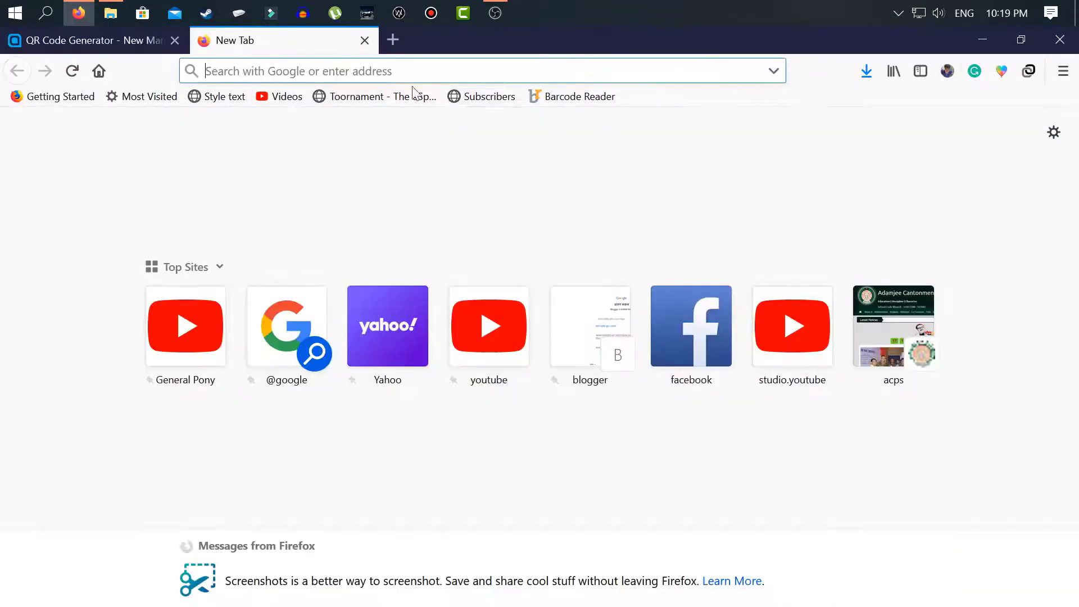
click(543, 97)
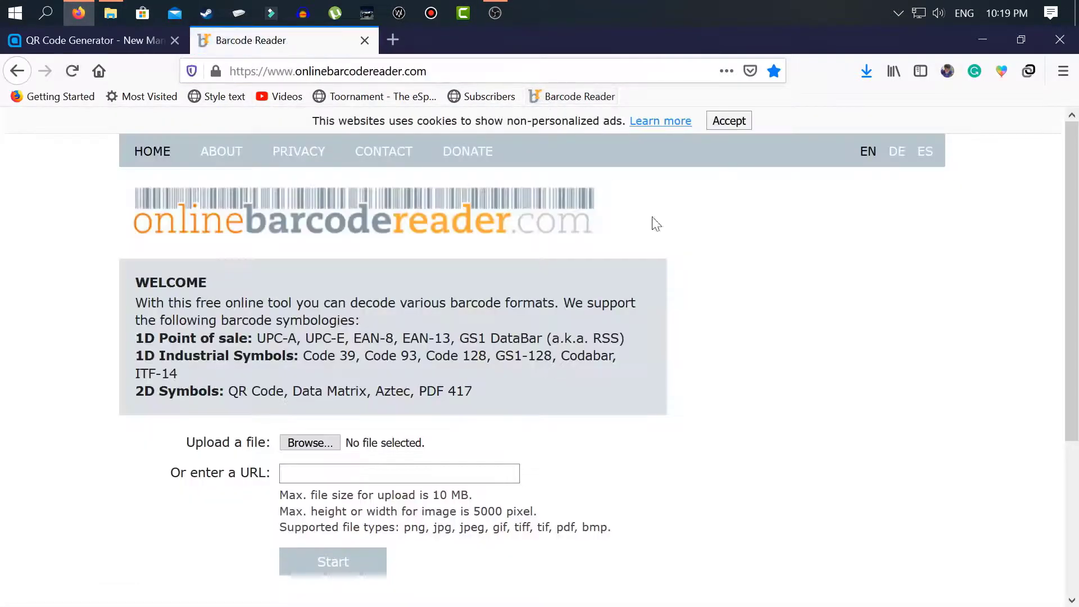
scroll(691, 239, down, 3)
scroll(579, 277, up, 3)
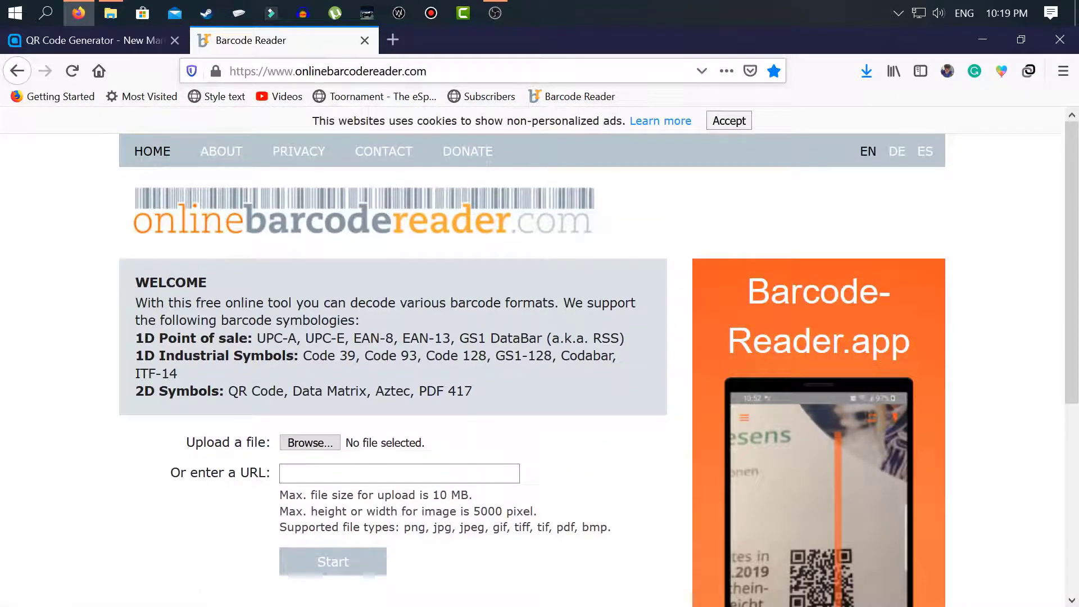
scroll(516, 151, down, 4)
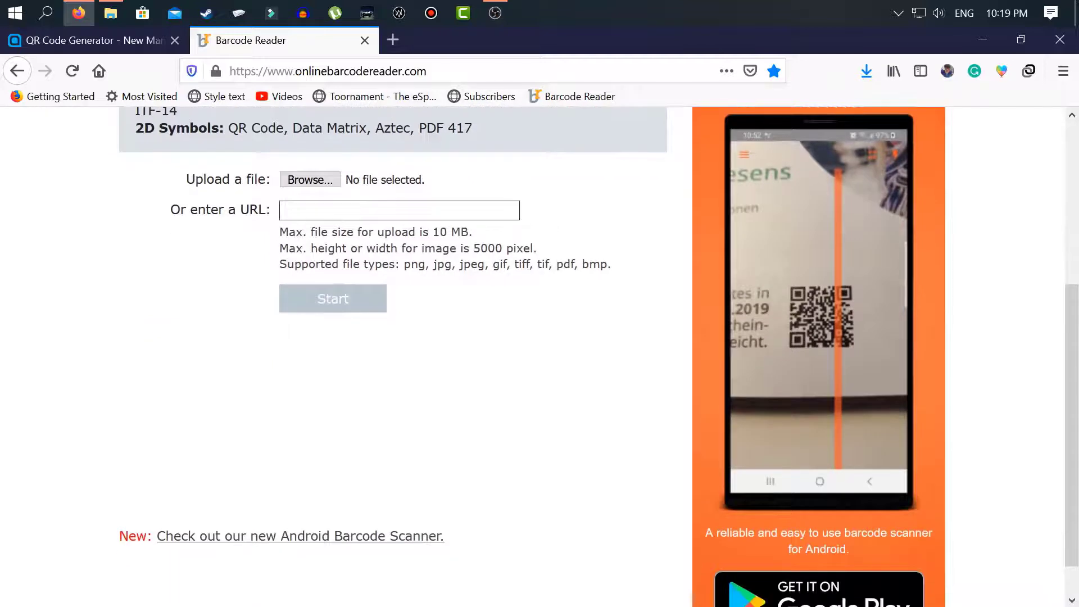
Upload GeneralPony.png from Documents to the barcode reader for decoding
click(311, 179)
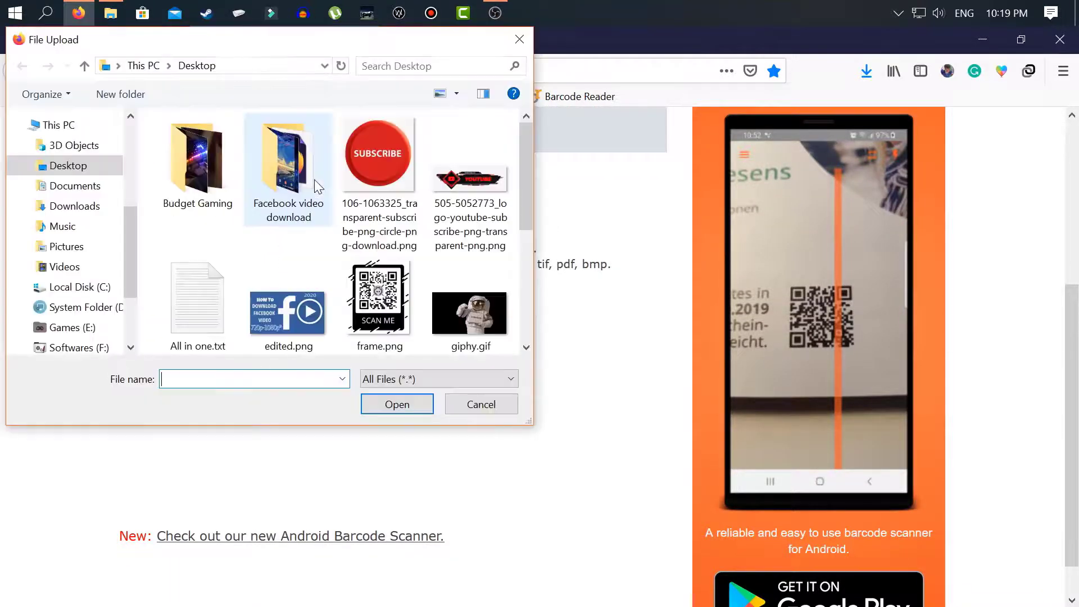
scroll(462, 247, down, 3)
scroll(462, 247, up, 3)
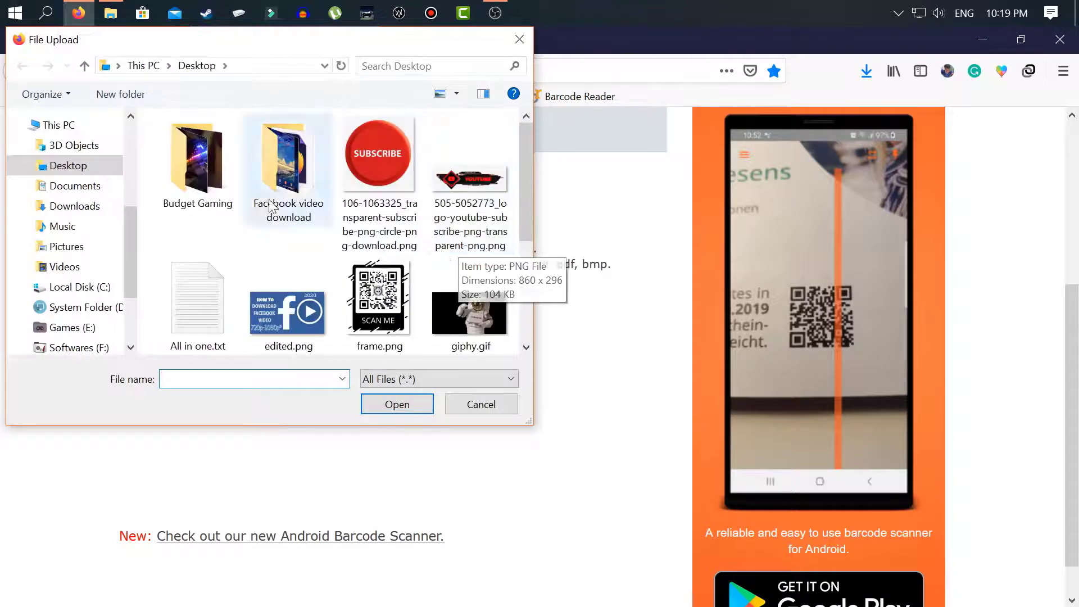
click(68, 190)
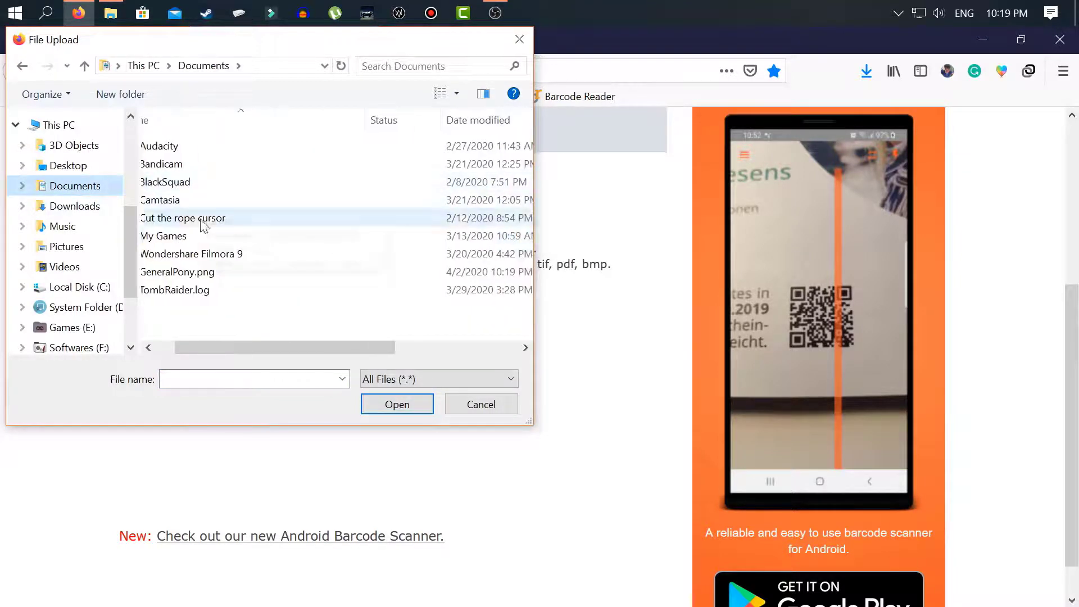
click(230, 274)
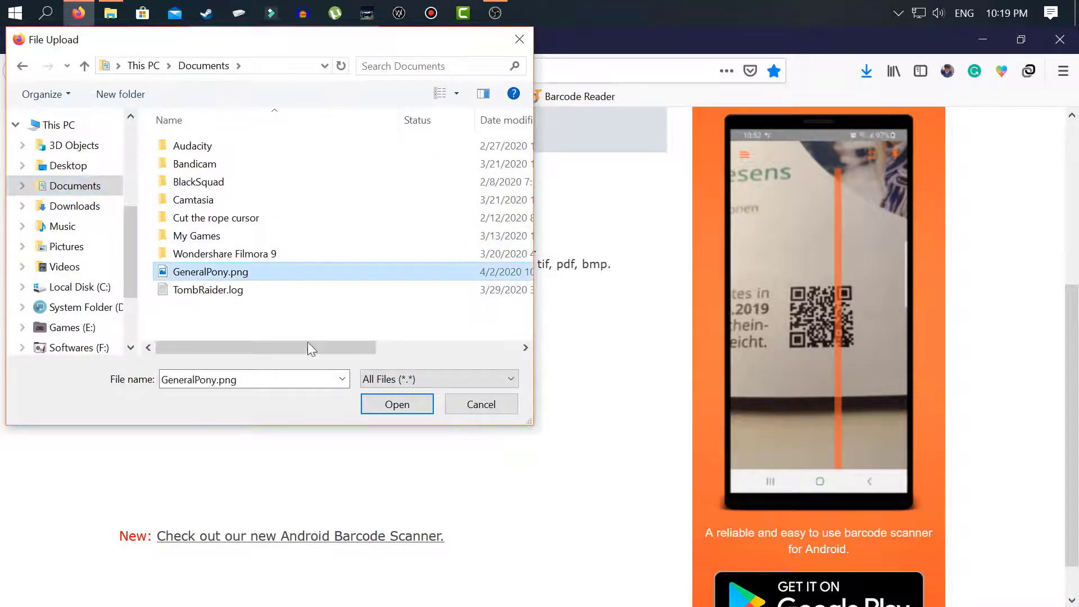
click(398, 407)
scroll(416, 395, up, 3)
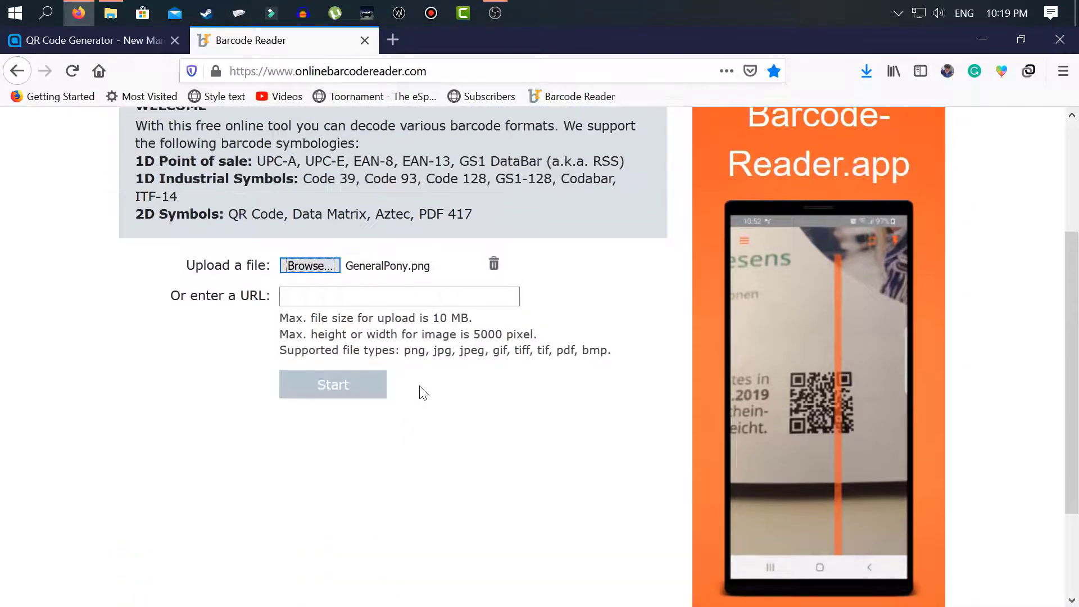
scroll(359, 388, down, 2)
click(331, 392)
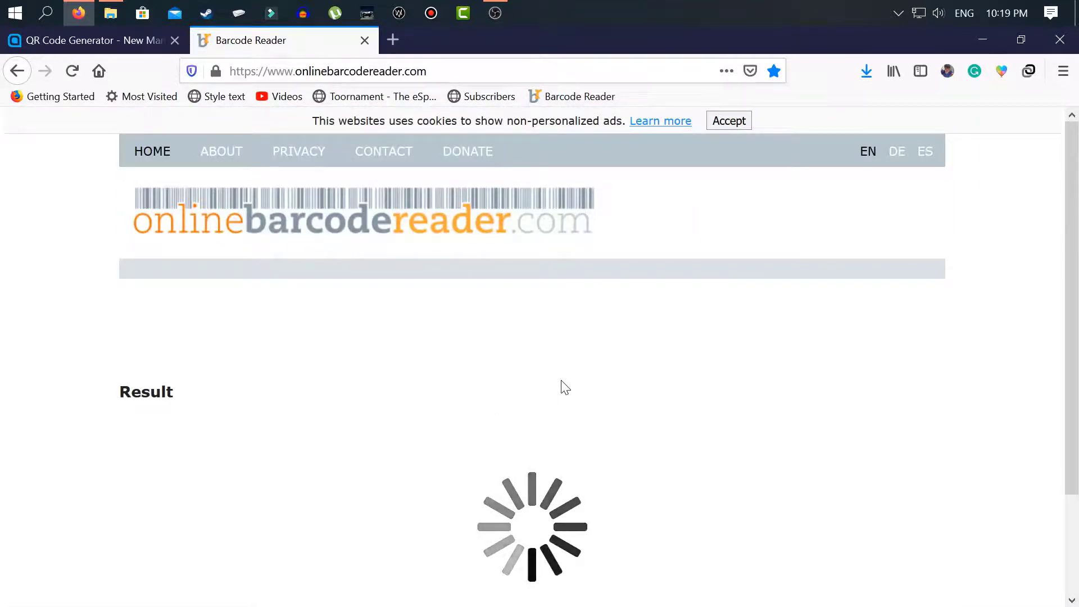
scroll(622, 366, down, 3)
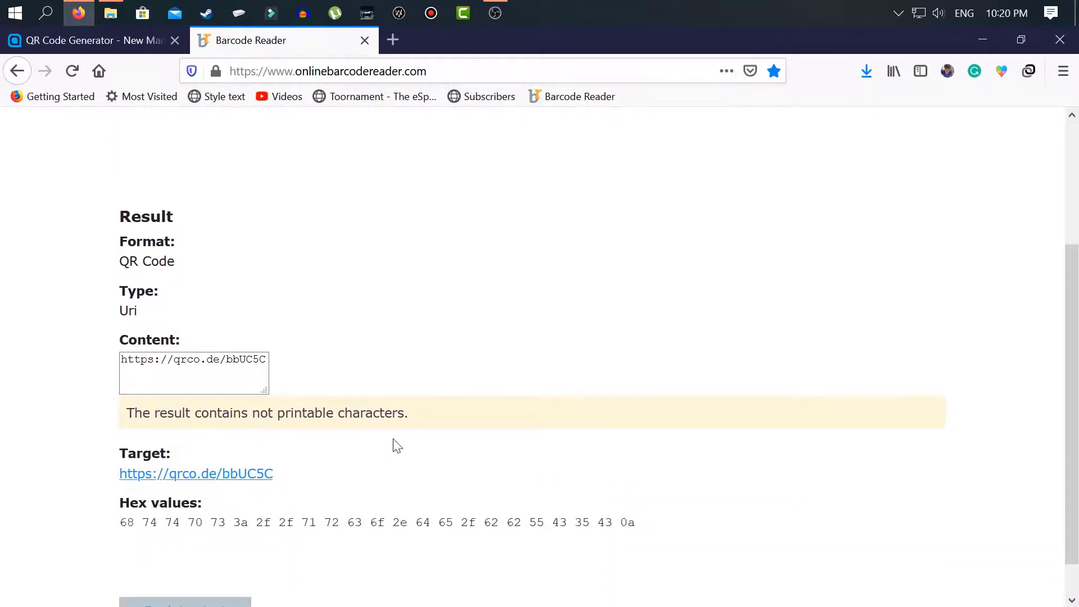
scroll(365, 438, down, 1)
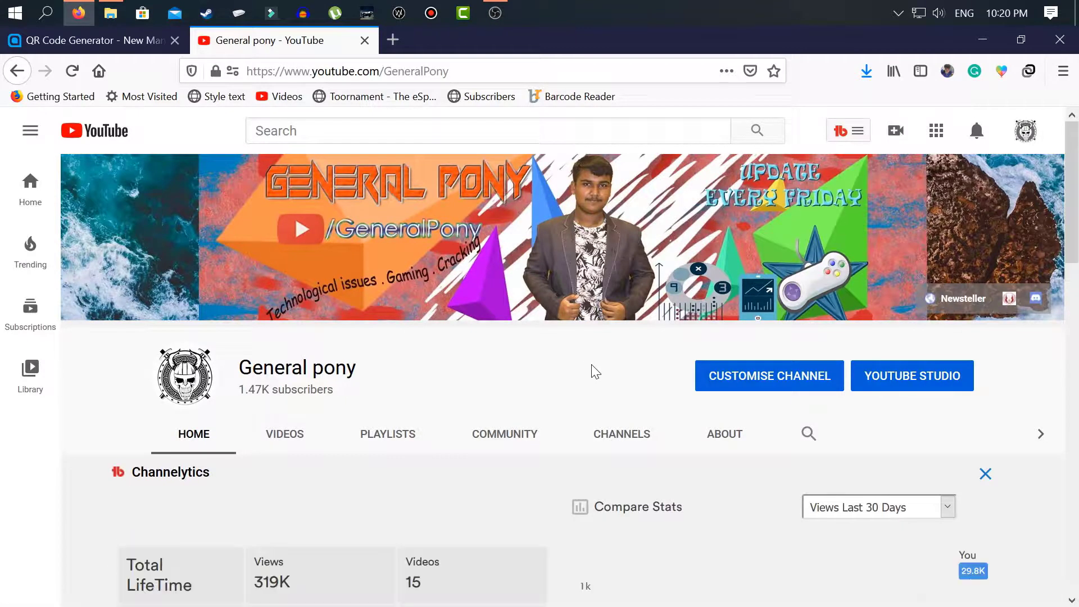
scroll(591, 366, down, 5)
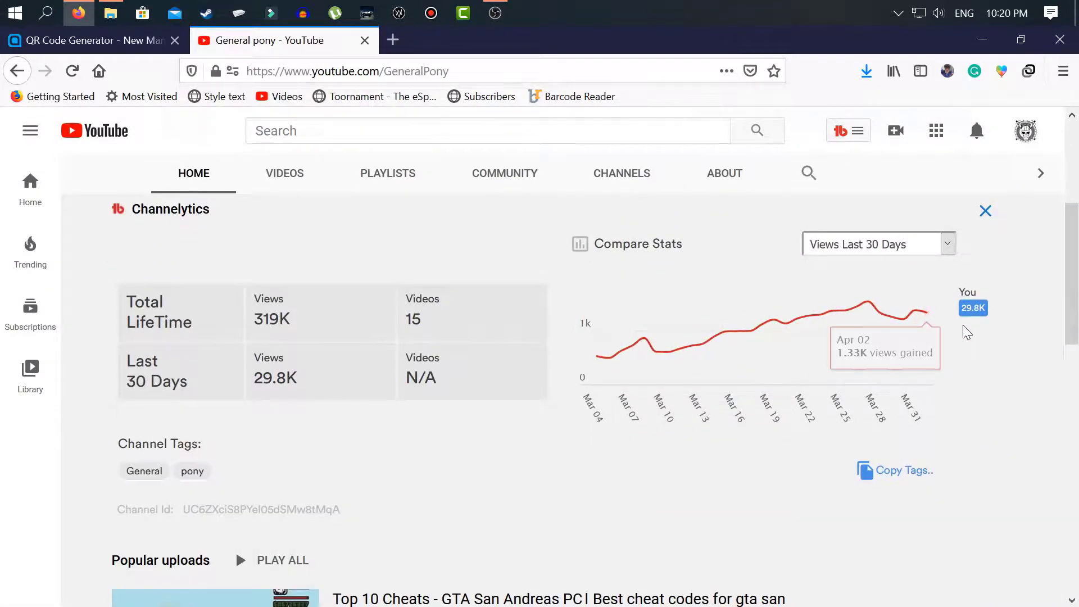
scroll(949, 325, down, 9)
scroll(927, 311, down, 2)
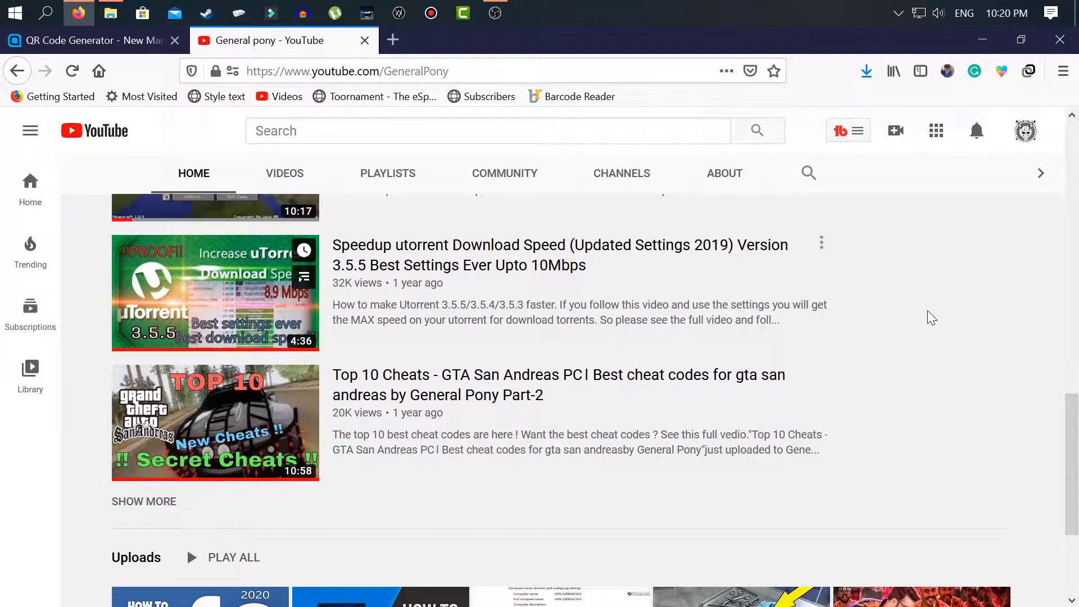
scroll(927, 311, up, 6)
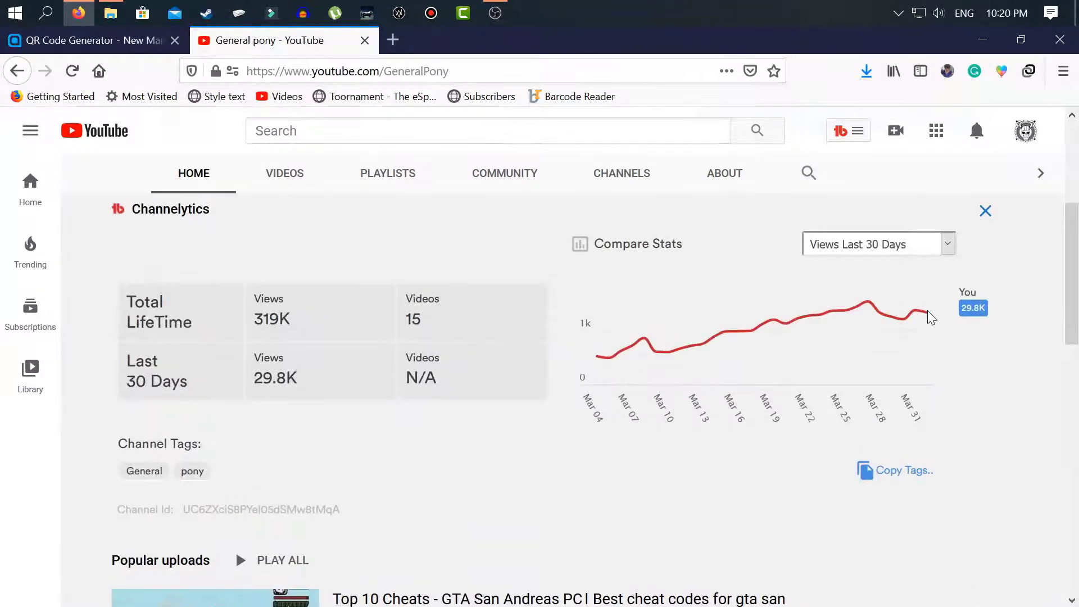
scroll(928, 317, up, 4)
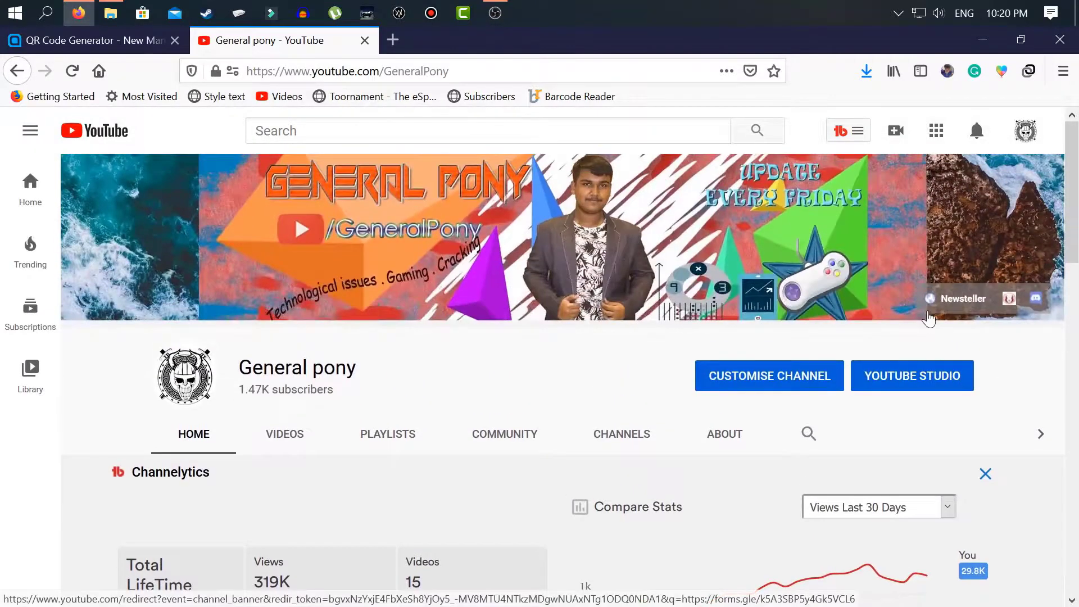